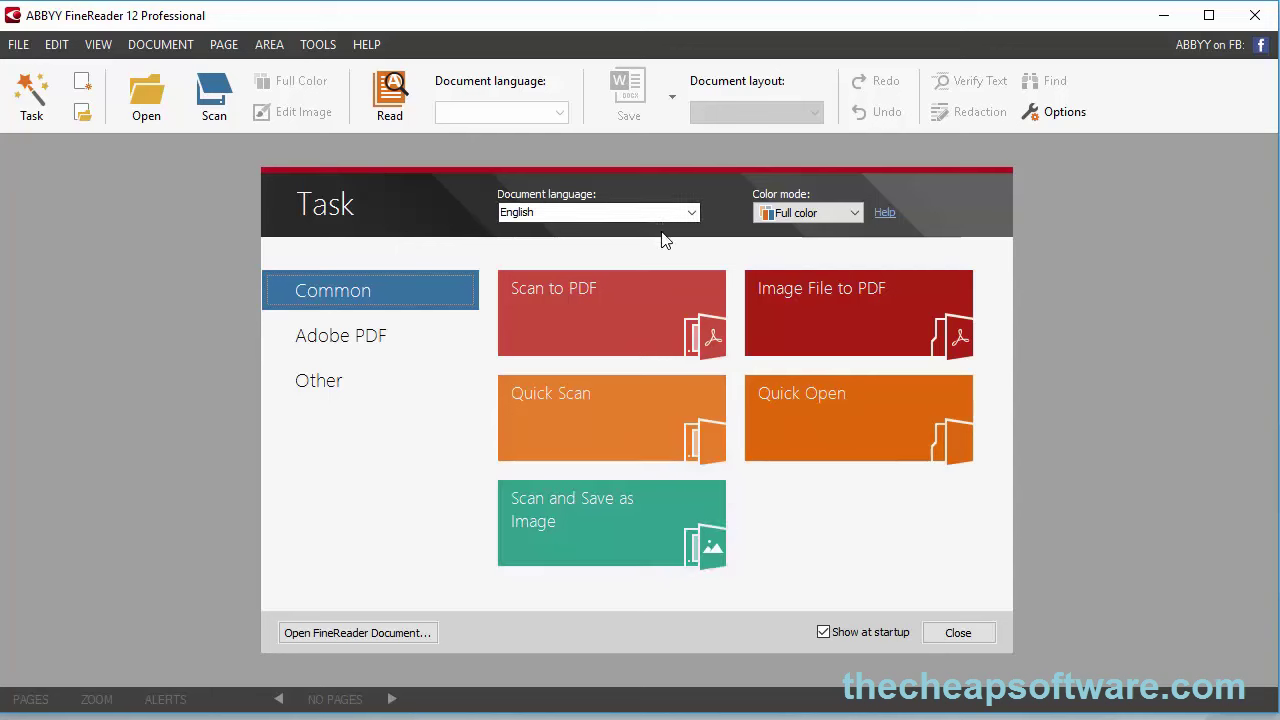
# - Start an Image File to PDF conversion with the Desktop photo IMG_2238.JPG
pyautogui.click(810, 314)
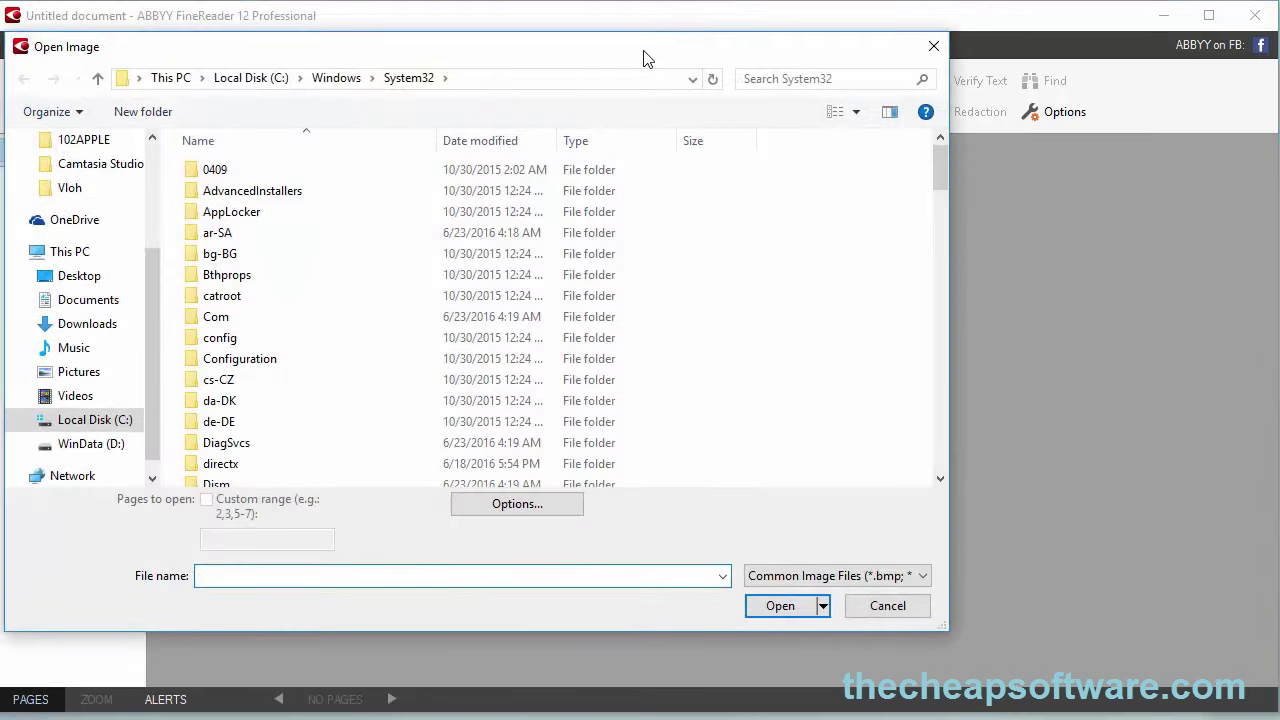
pyautogui.moveTo(656, 62); pyautogui.dragTo(950, 121)
pyautogui.click(405, 336)
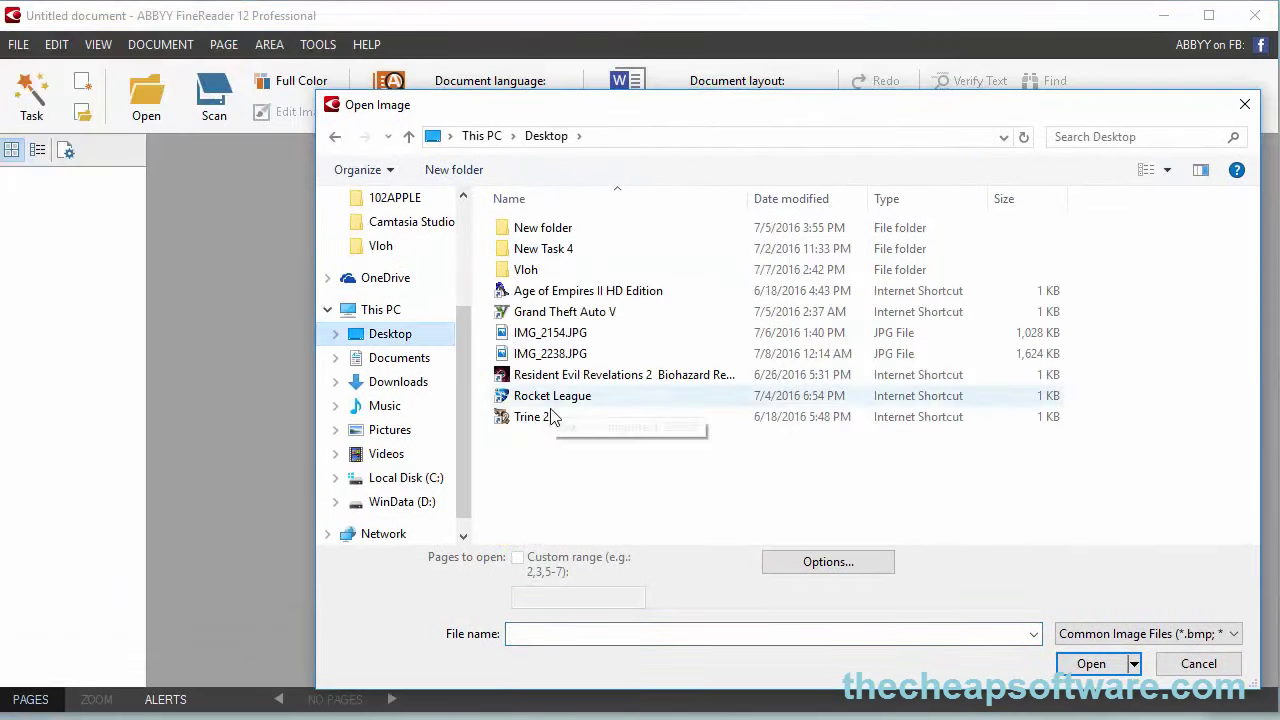
pyautogui.doubleClick(590, 352)
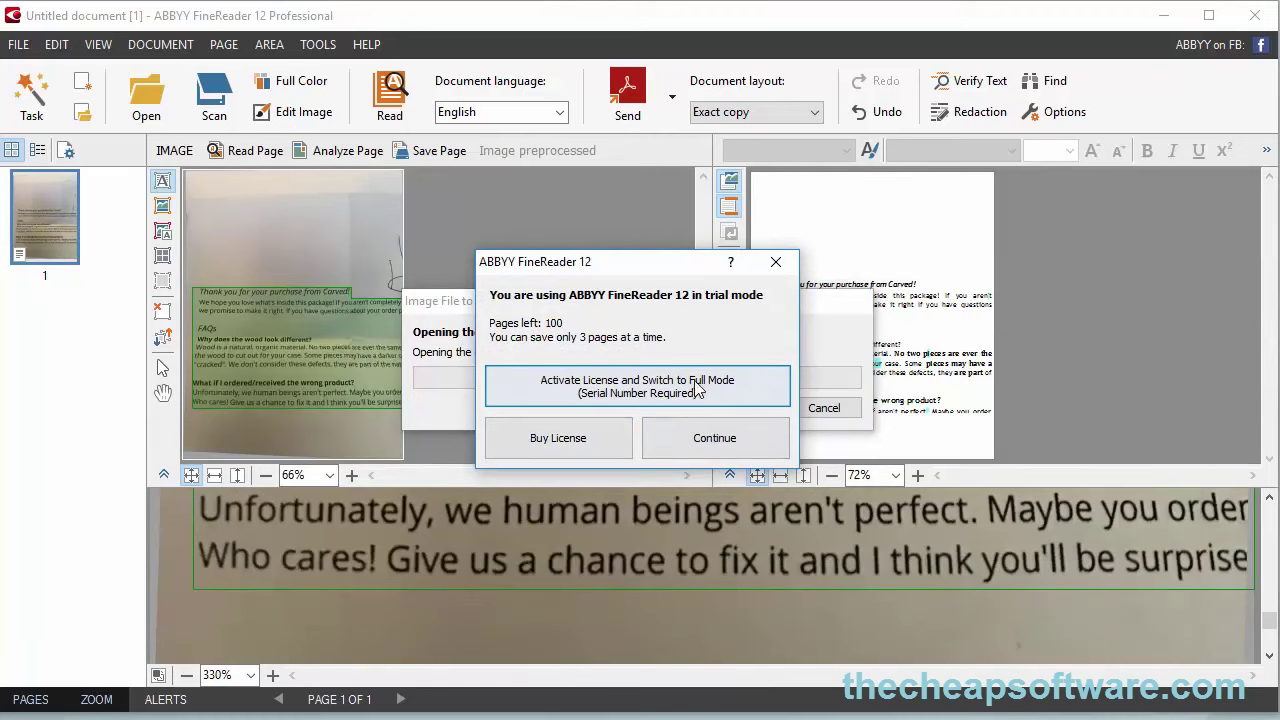
# - Continue past the trial-mode notice to keep working in trial mode
pyautogui.click(698, 438)
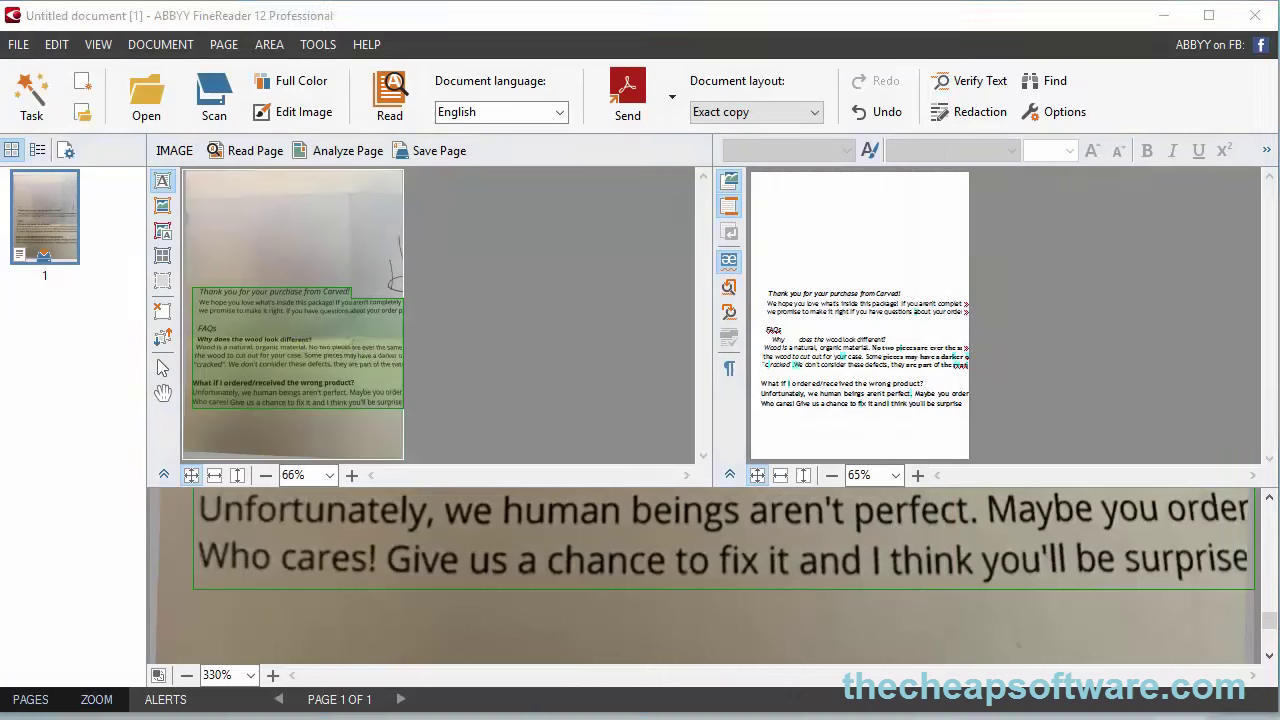
# - Select the photo's text area and its recognized passage, then zoom the text pane to 125%
pyautogui.click(351, 371)
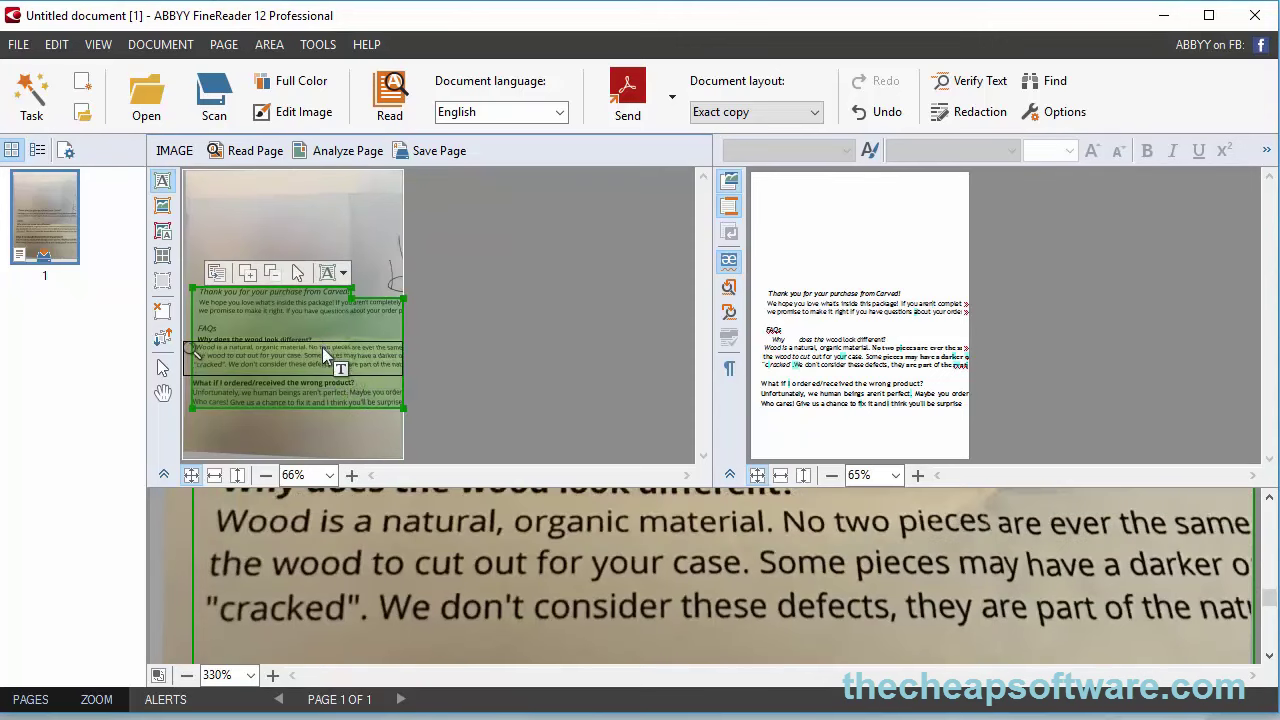
pyautogui.click(828, 350)
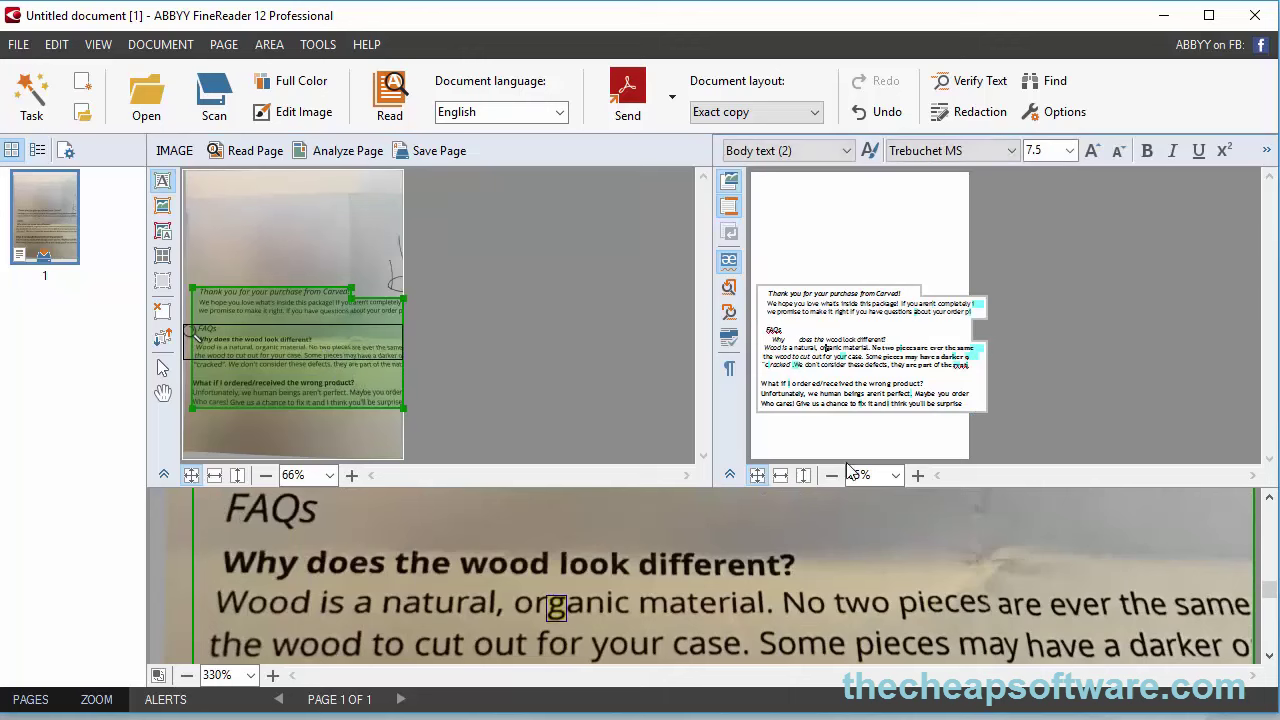
pyautogui.click(917, 475)
pyautogui.click(917, 475)
pyautogui.click(917, 475)
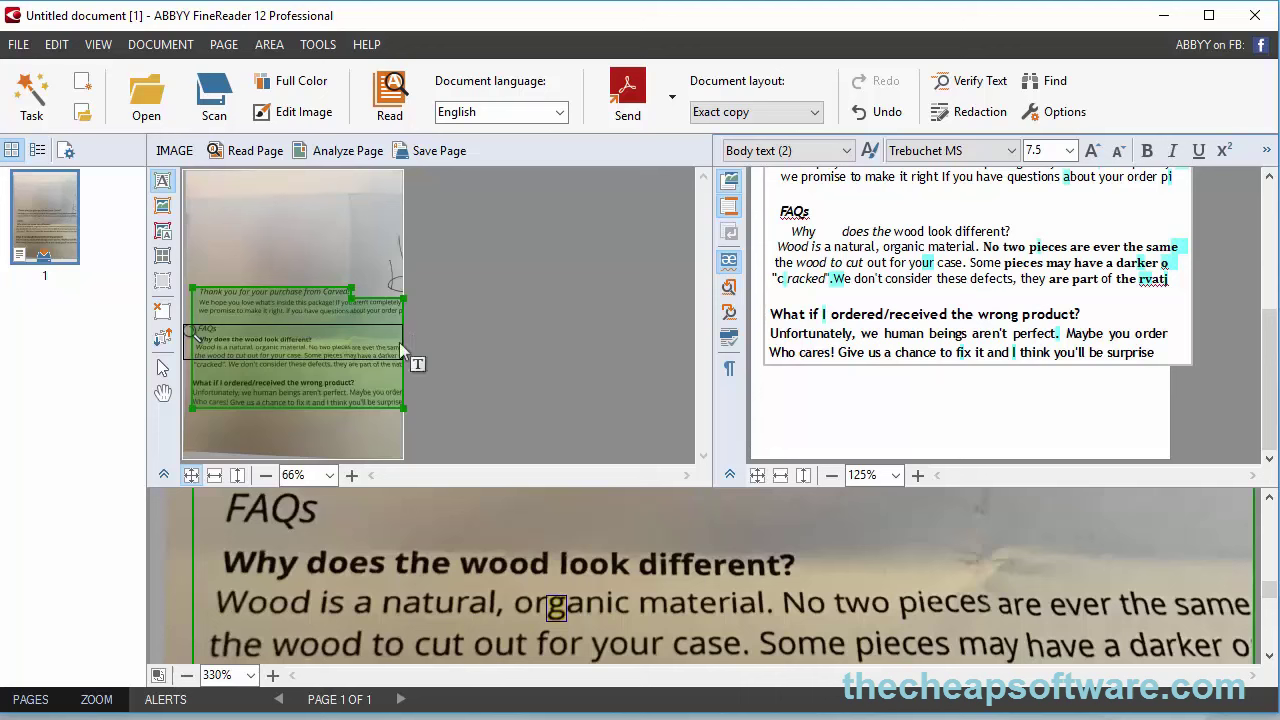
# - Copy the green text area, check the Change Area Type To options, and leave it as Text
pyautogui.rightClick(263, 333)
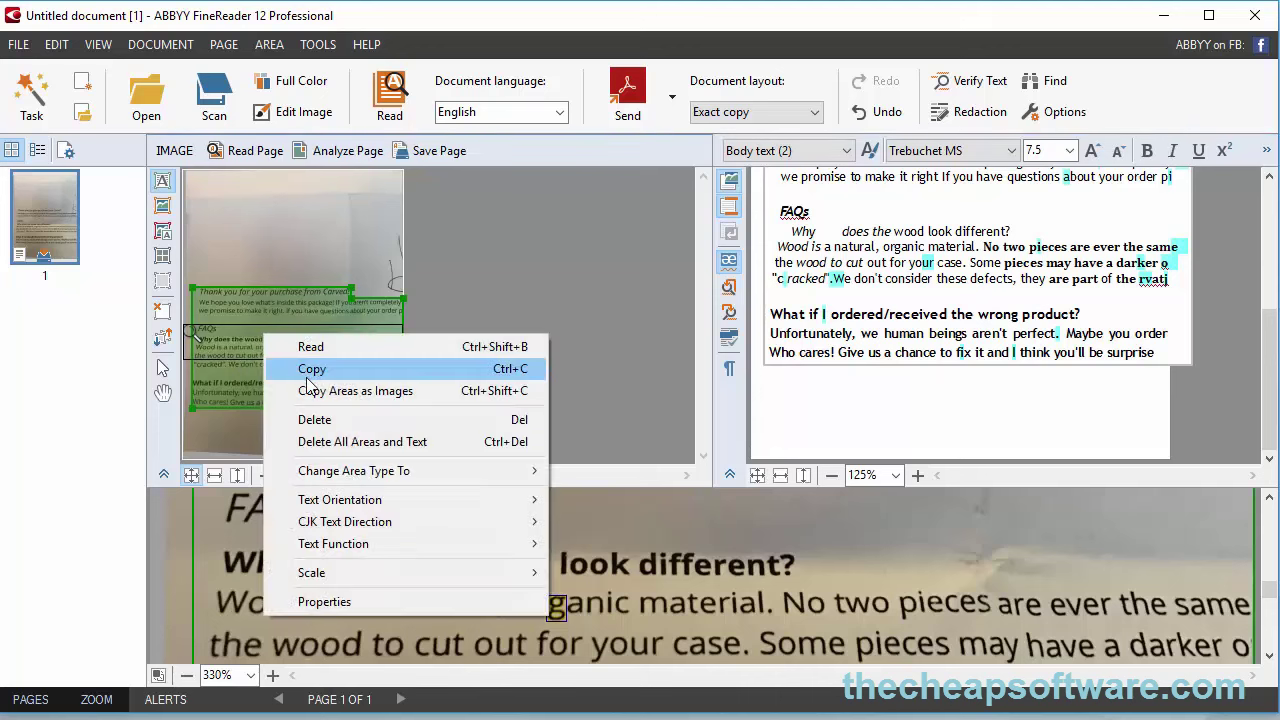
pyautogui.click(311, 377)
pyautogui.rightClick(328, 347)
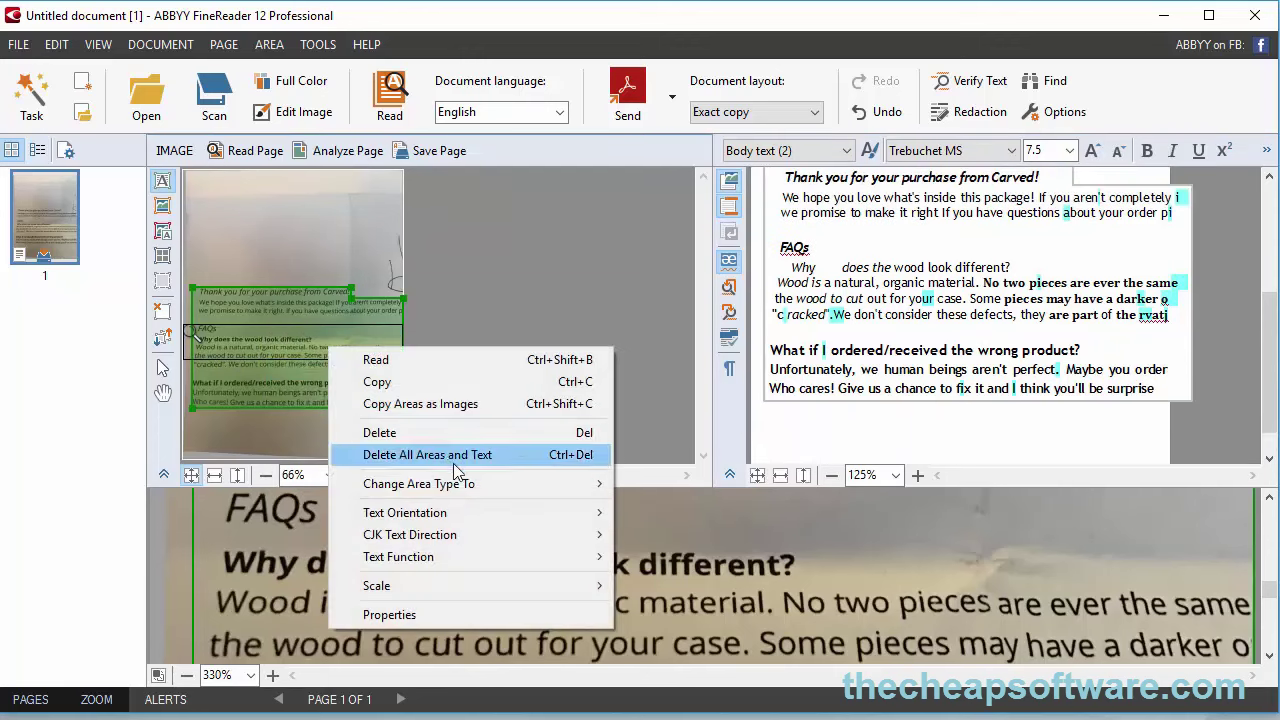
pyautogui.moveTo(494, 487)
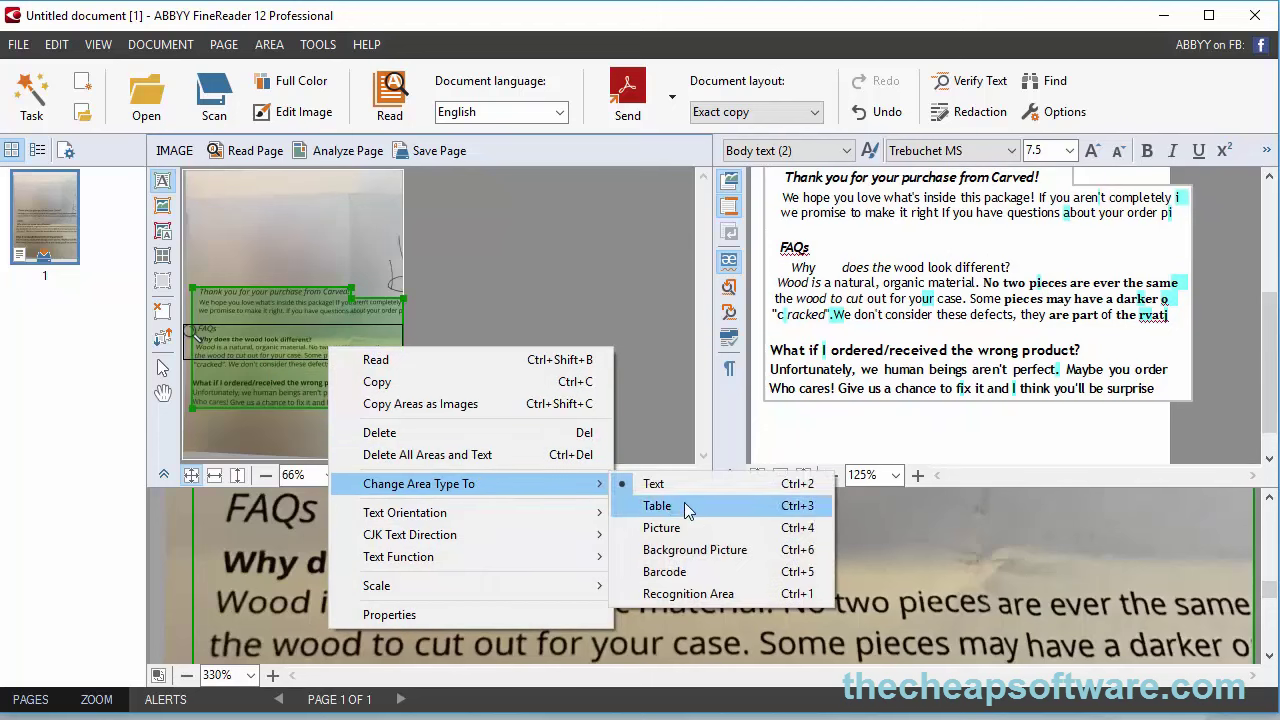
pyautogui.click(947, 352)
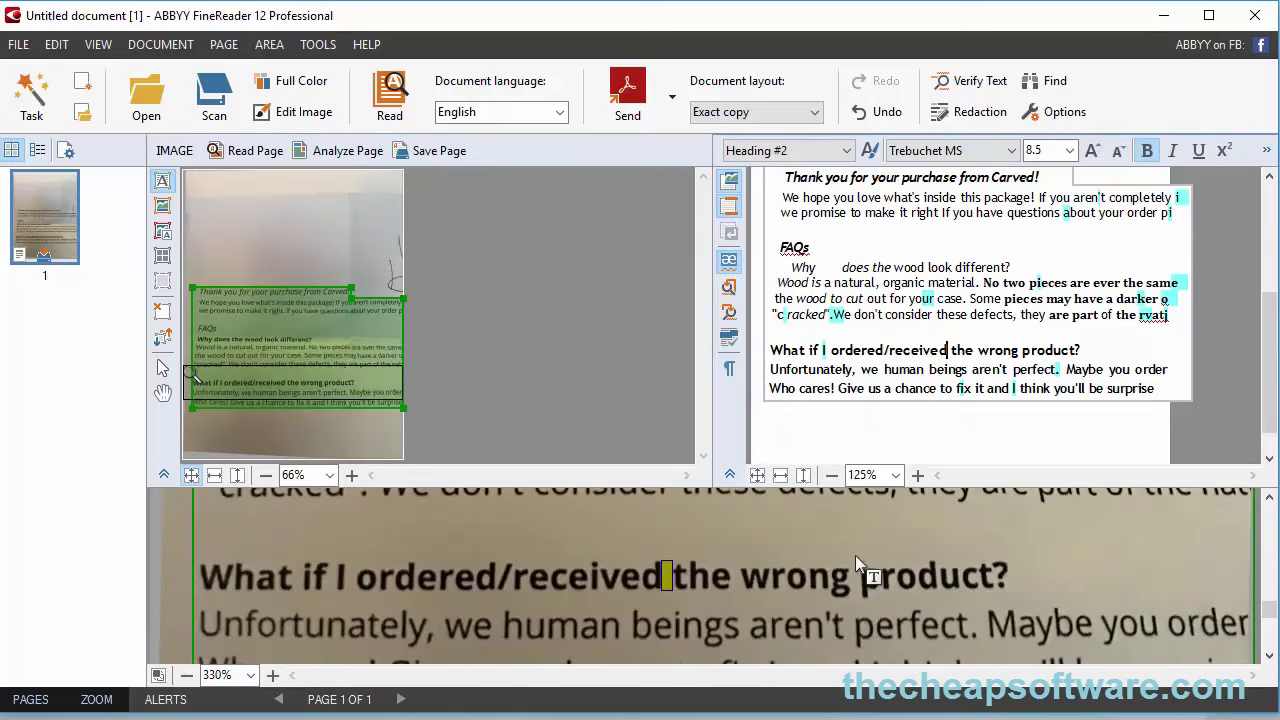
pyautogui.scroll(-1, 442, 535)
pyautogui.scroll(5, 535, 577)
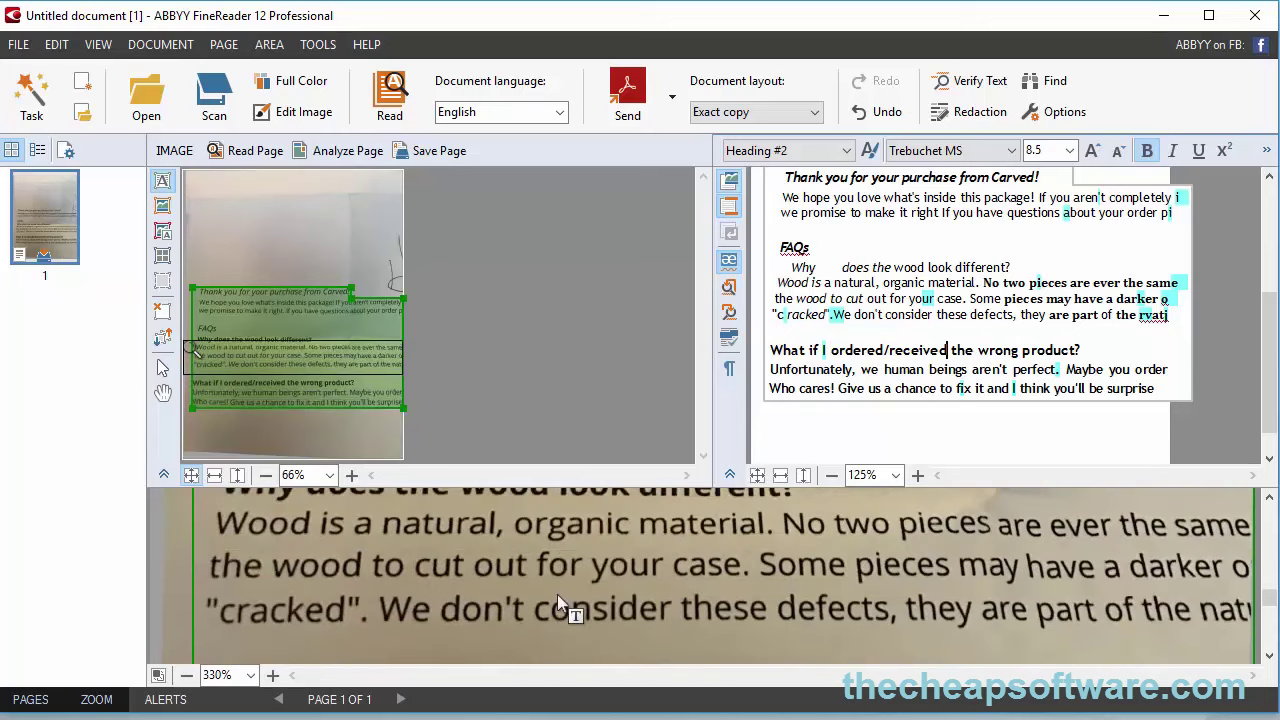
pyautogui.scroll(3, 557, 594)
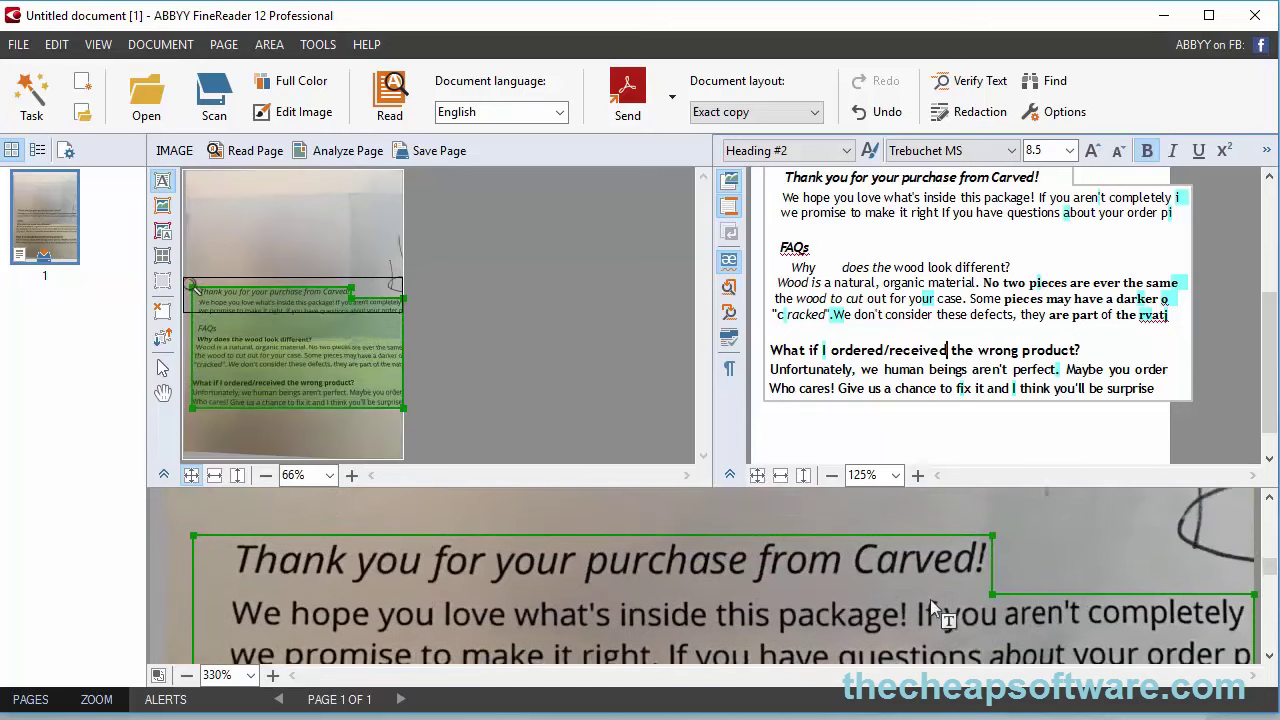
pyautogui.scroll(5, 623, 600)
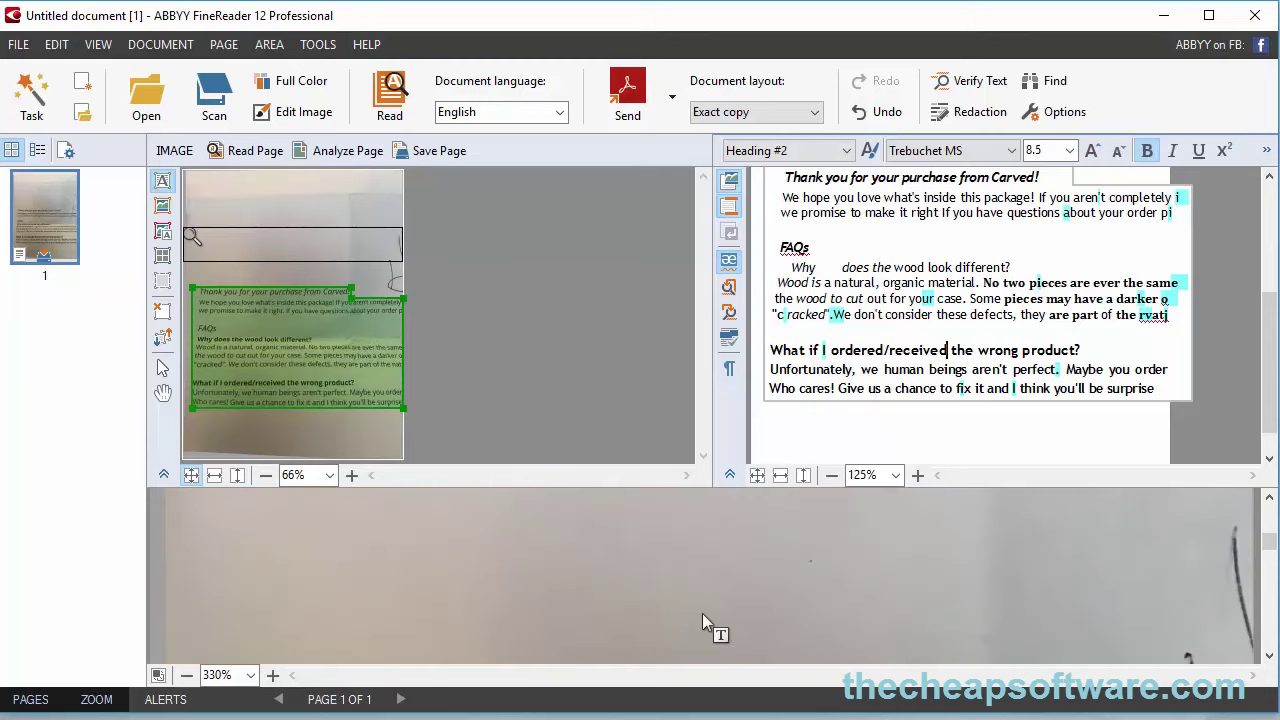
pyautogui.scroll(-5, 694, 588)
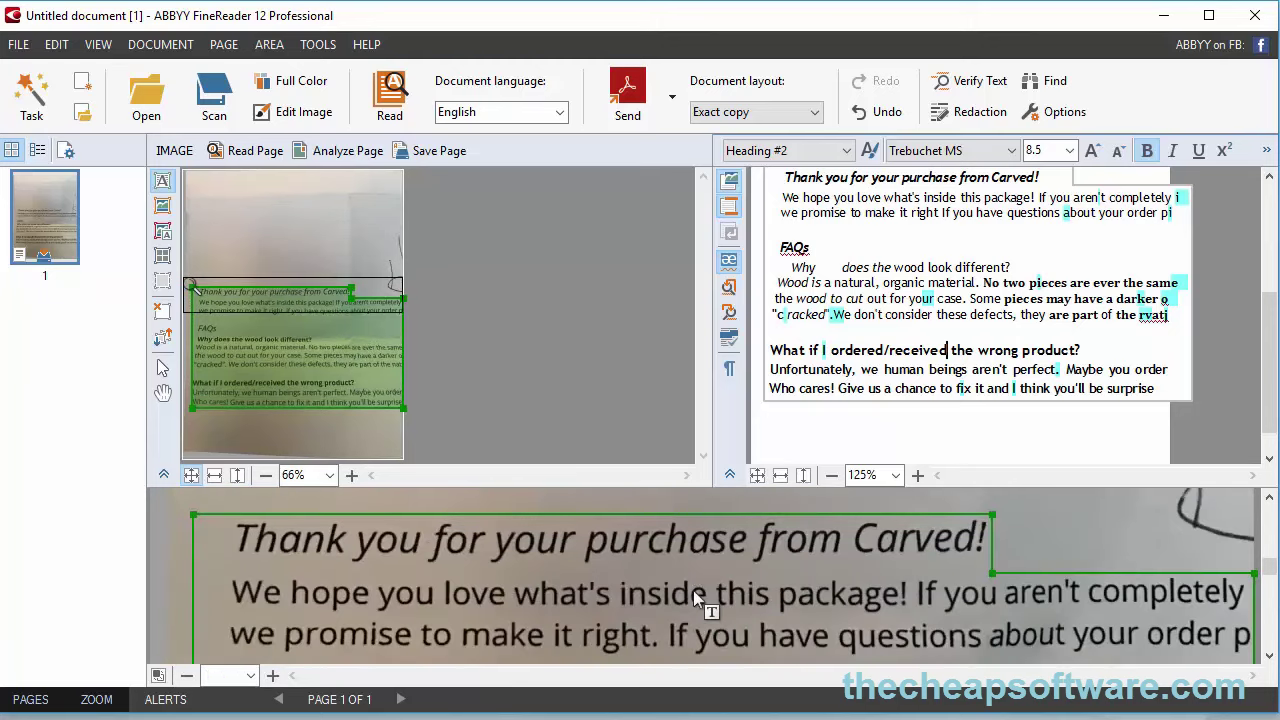
pyautogui.scroll(-3, 693, 598)
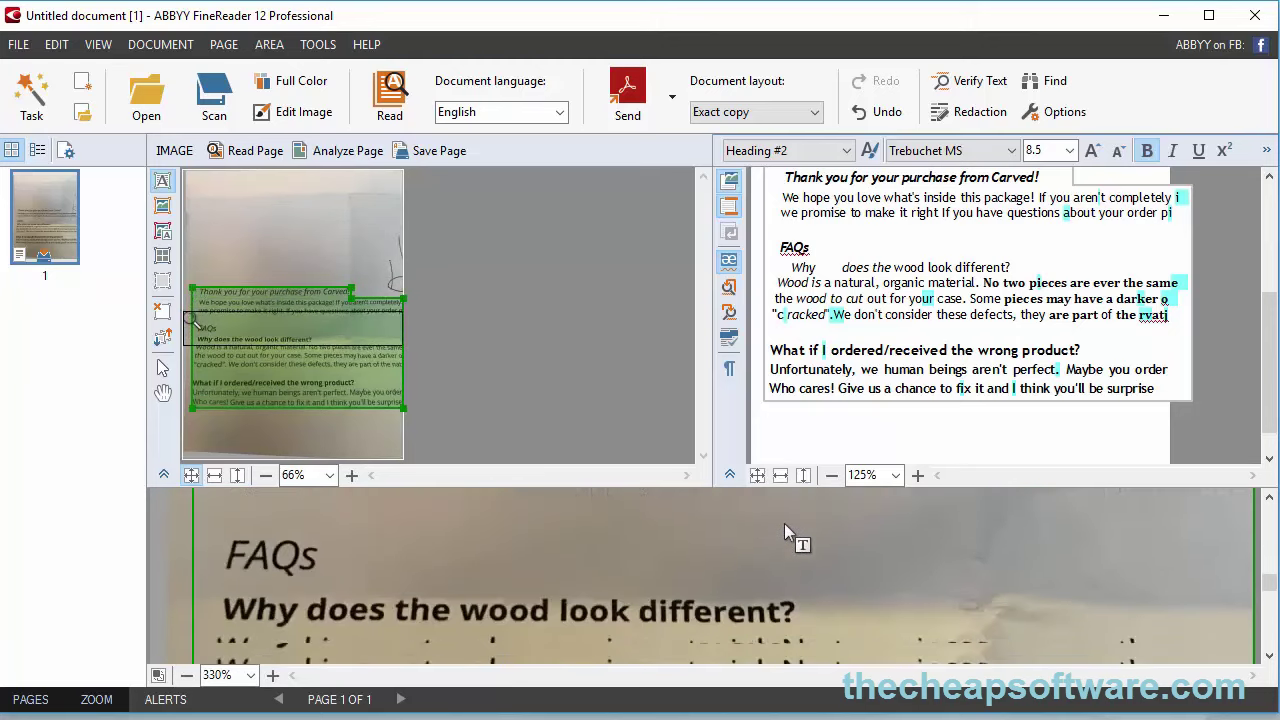
pyautogui.scroll(-1, 787, 531)
pyautogui.scroll(-4, 1008, 579)
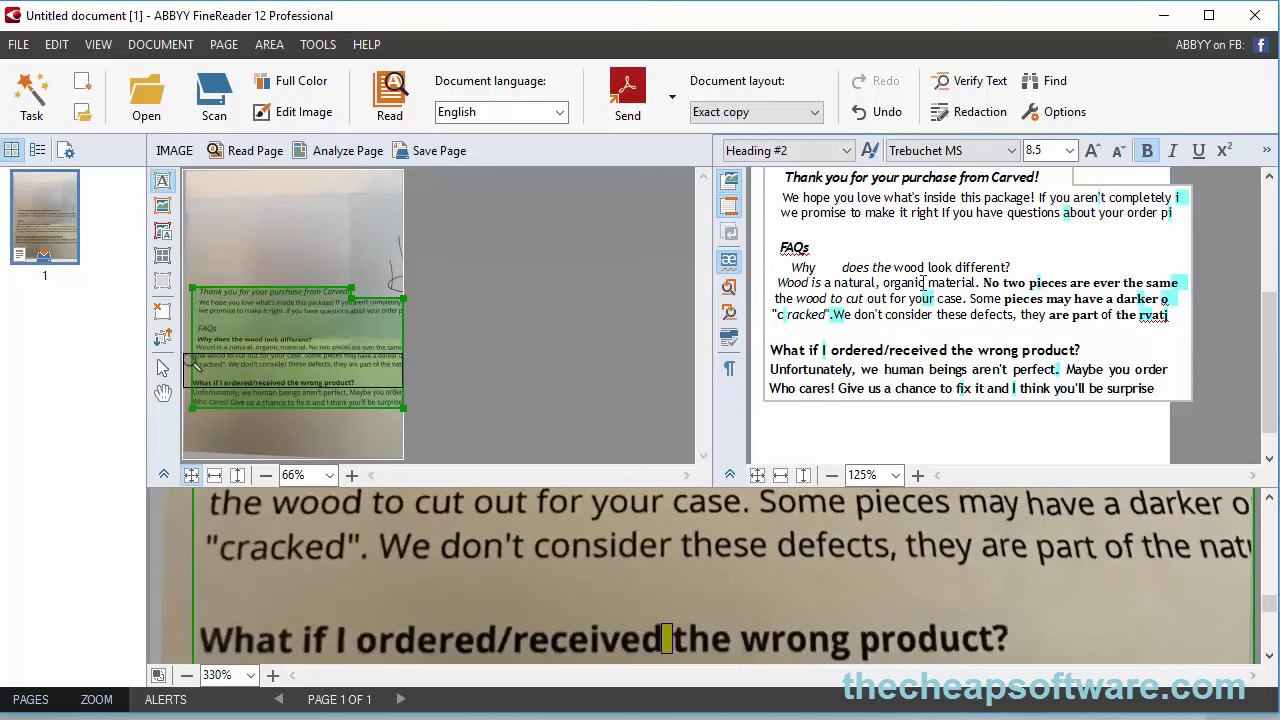
pyautogui.scroll(3, 1092, 378)
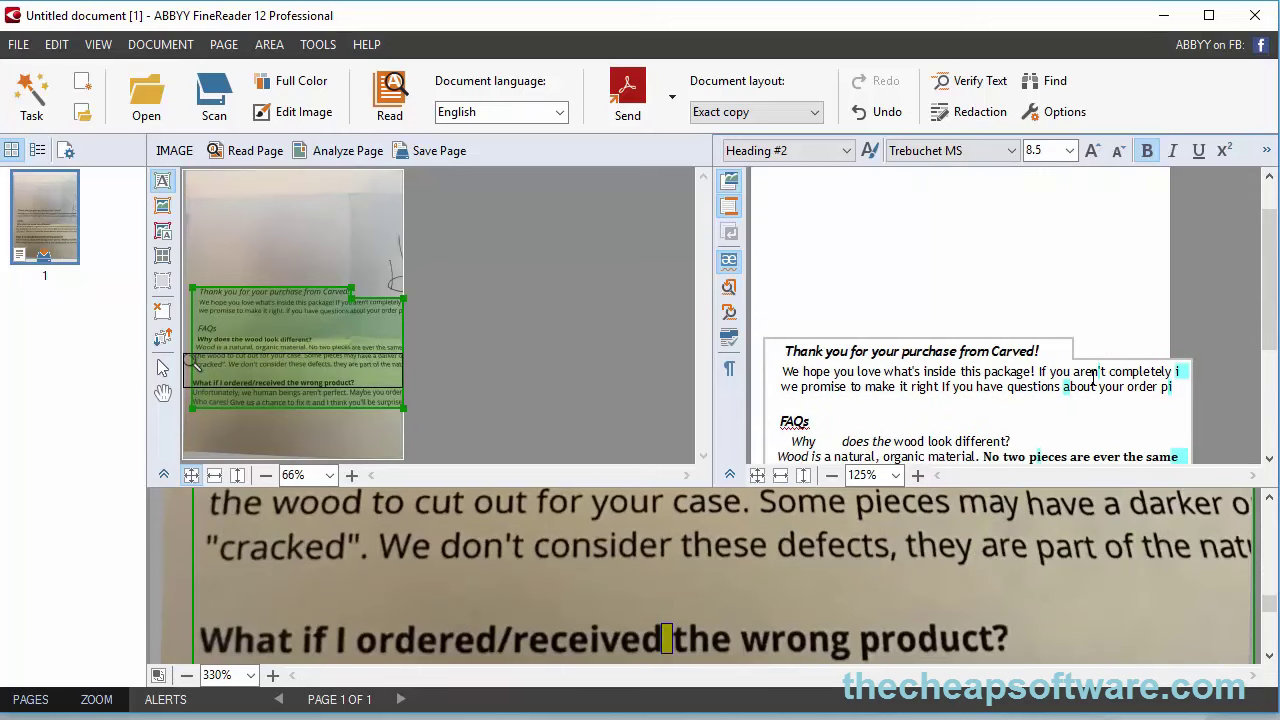
pyautogui.scroll(-3, 1095, 375)
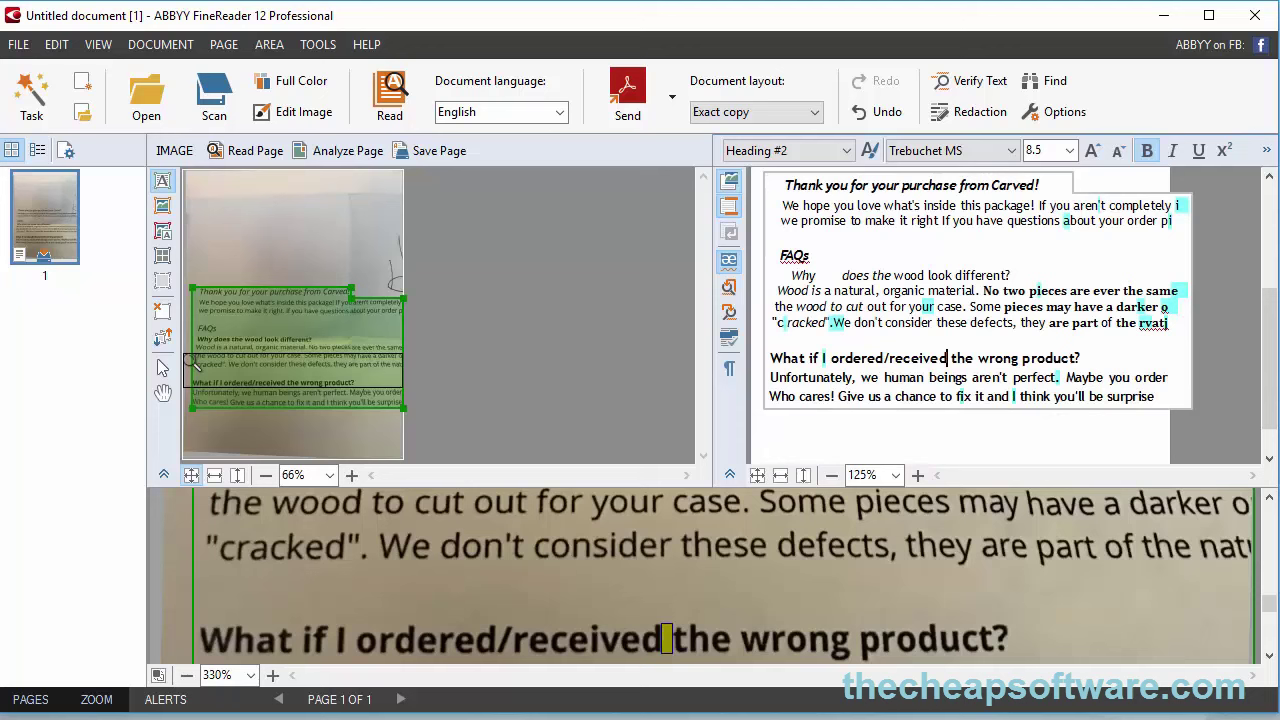
pyautogui.scroll(-1, 695, 522)
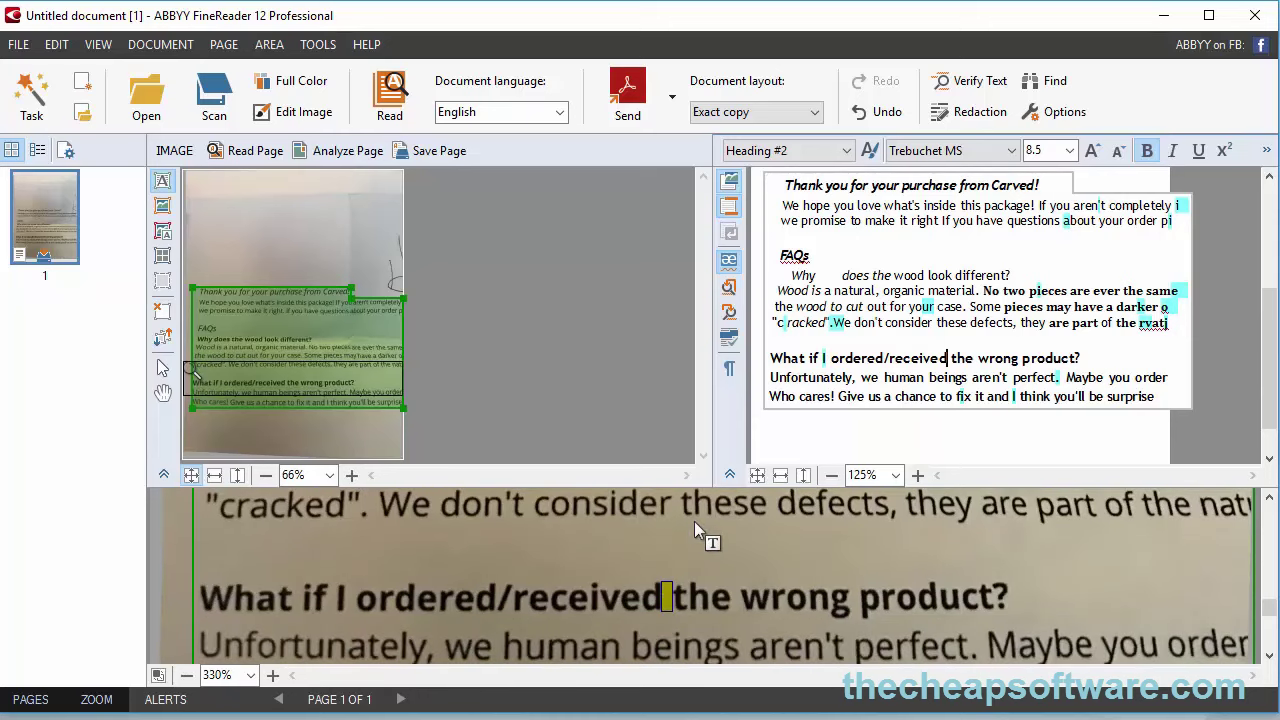
pyautogui.scroll(-3, 694, 521)
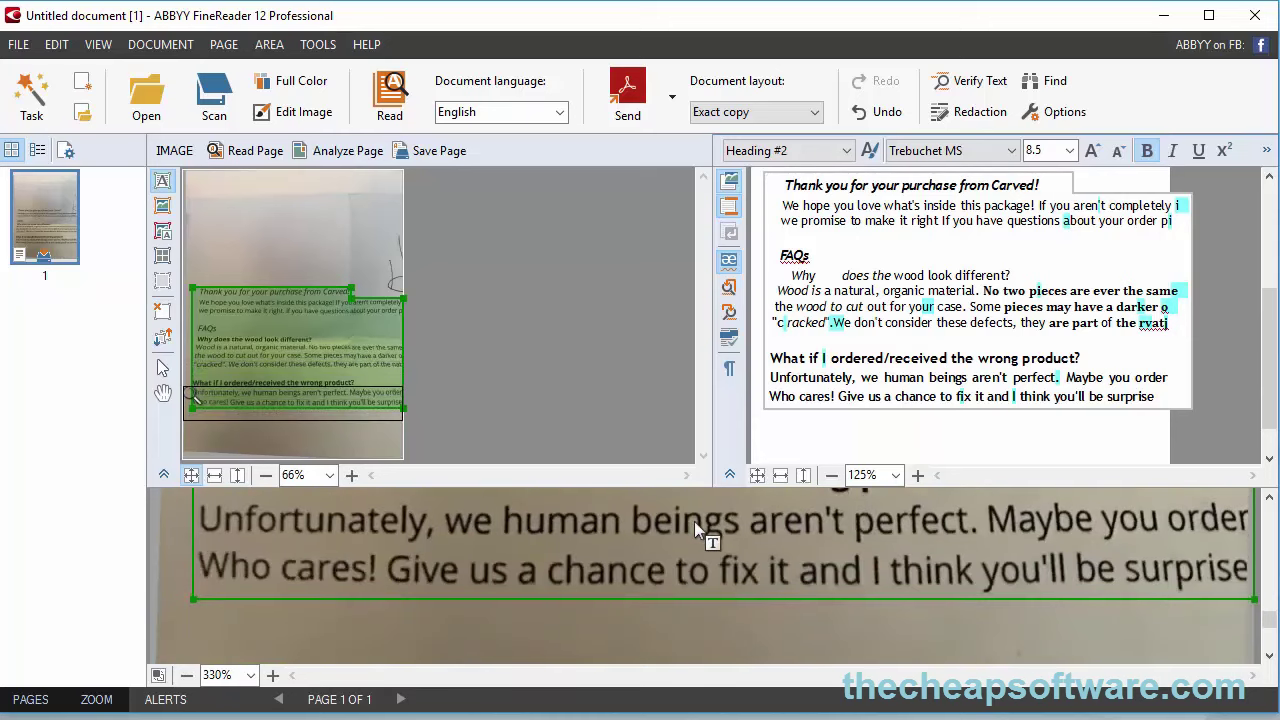
pyautogui.scroll(4, 694, 521)
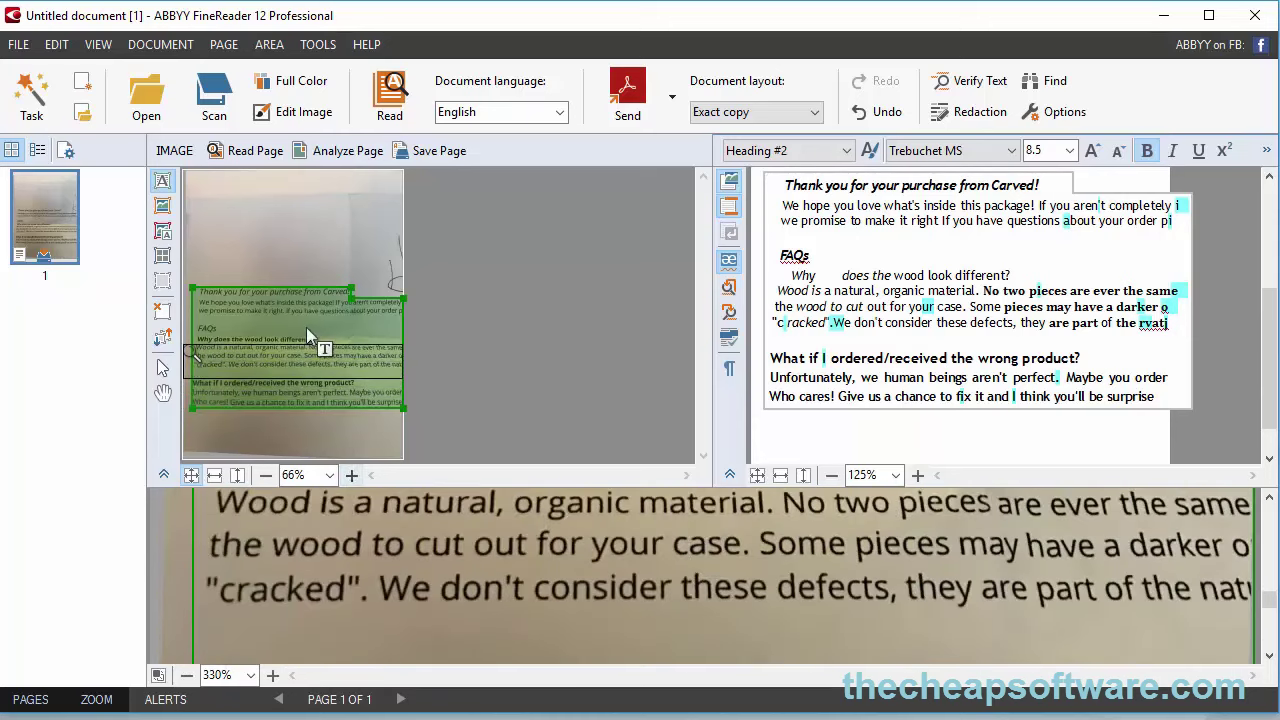
pyautogui.scroll(2, 438, 547)
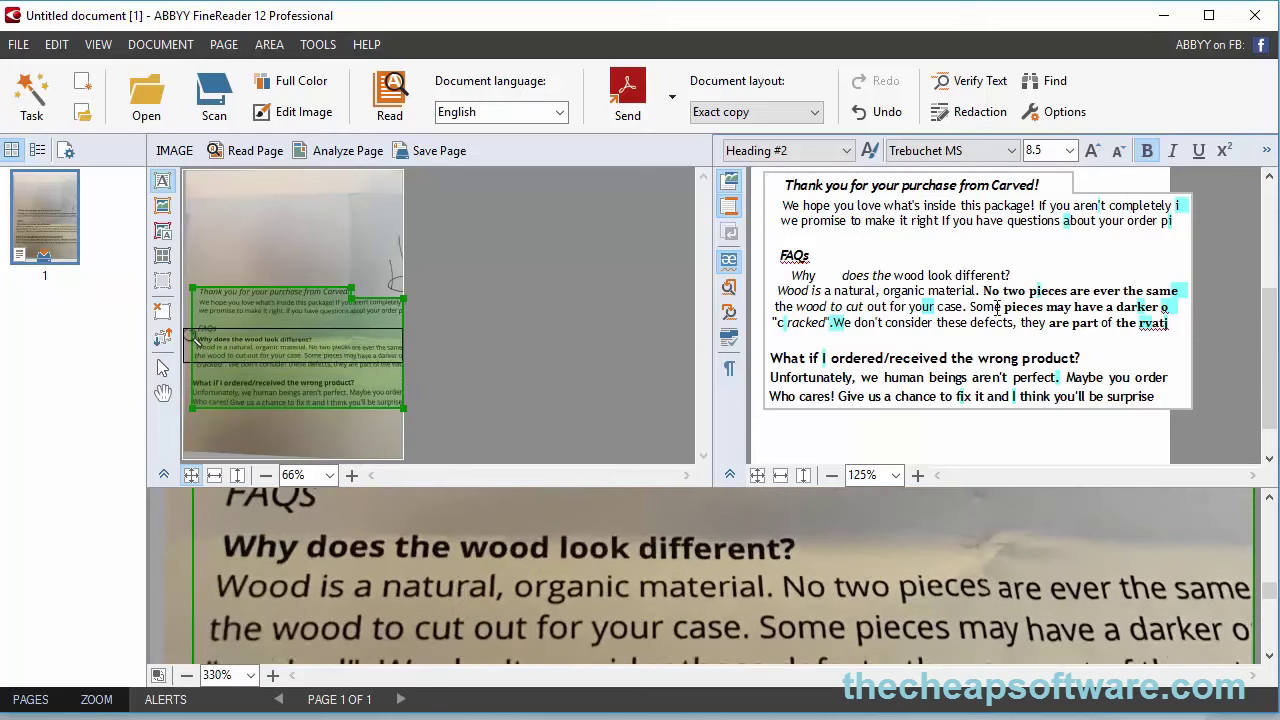
# - Delete the oversized blank so the question reads 'Why does the wood look different?'
pyautogui.doubleClick(840, 277)
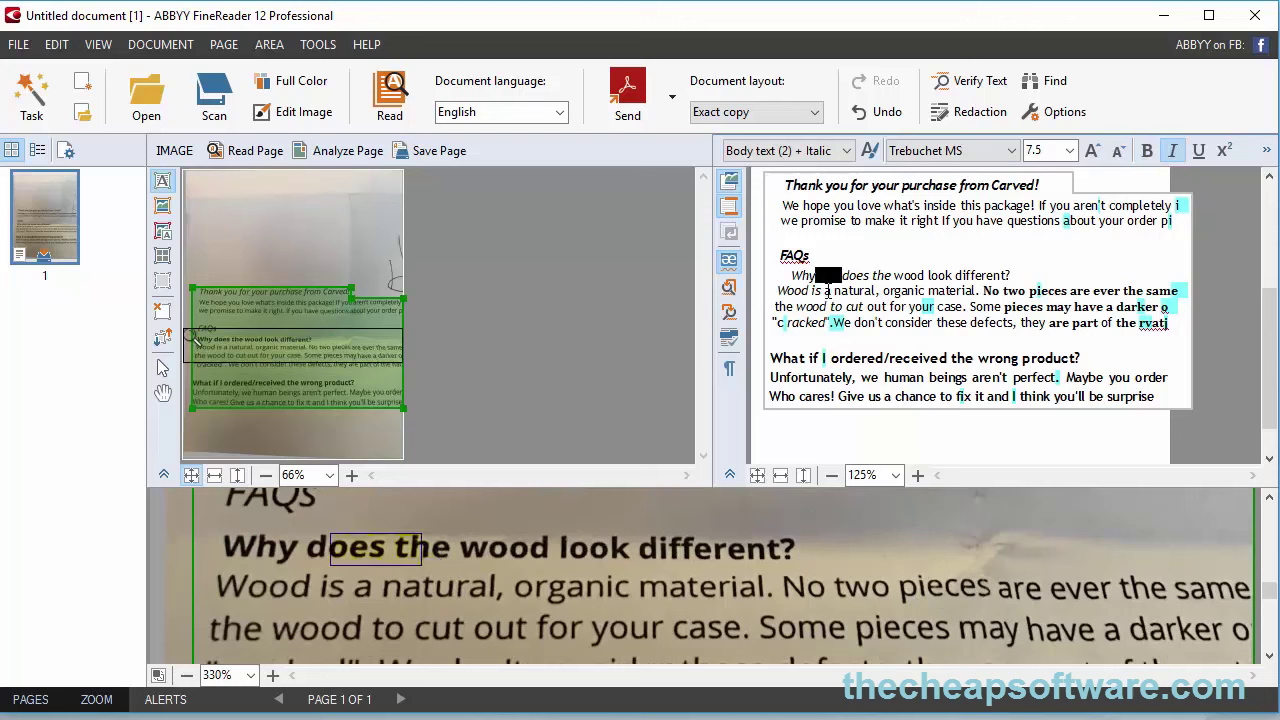
pyautogui.press('Delete')
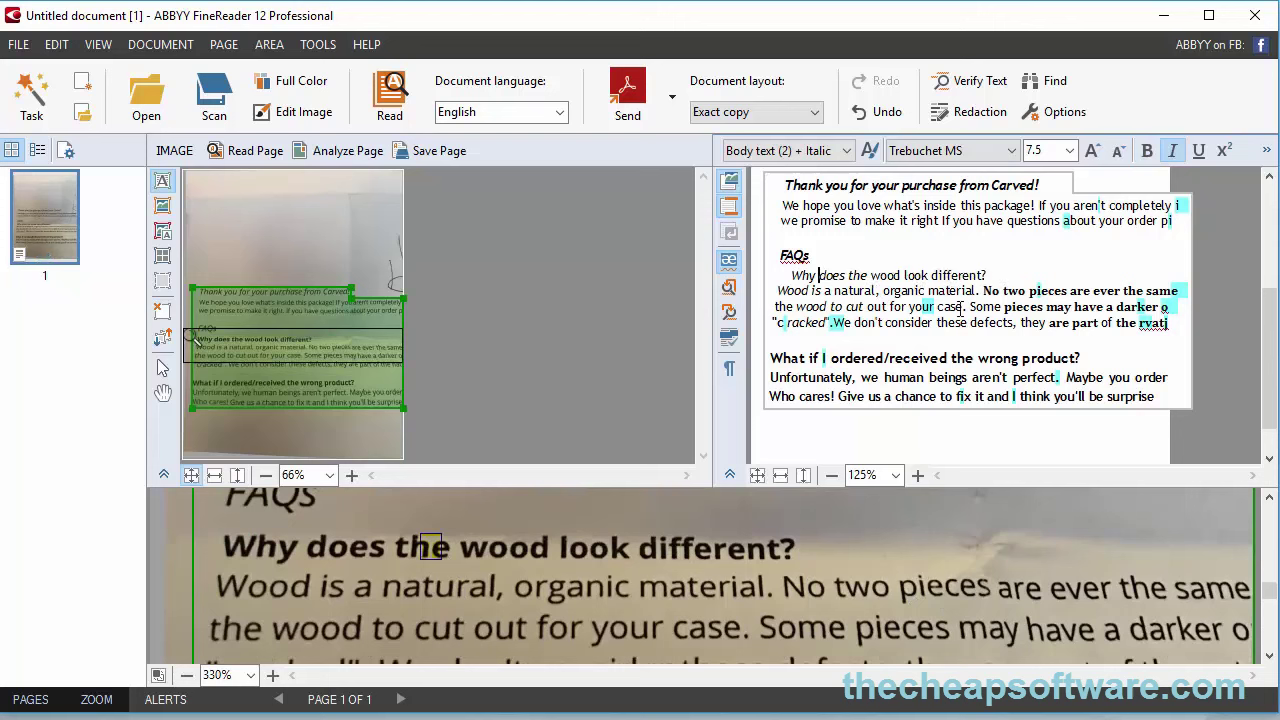
pyautogui.scroll(-1, 834, 288)
pyautogui.scroll(5, 834, 288)
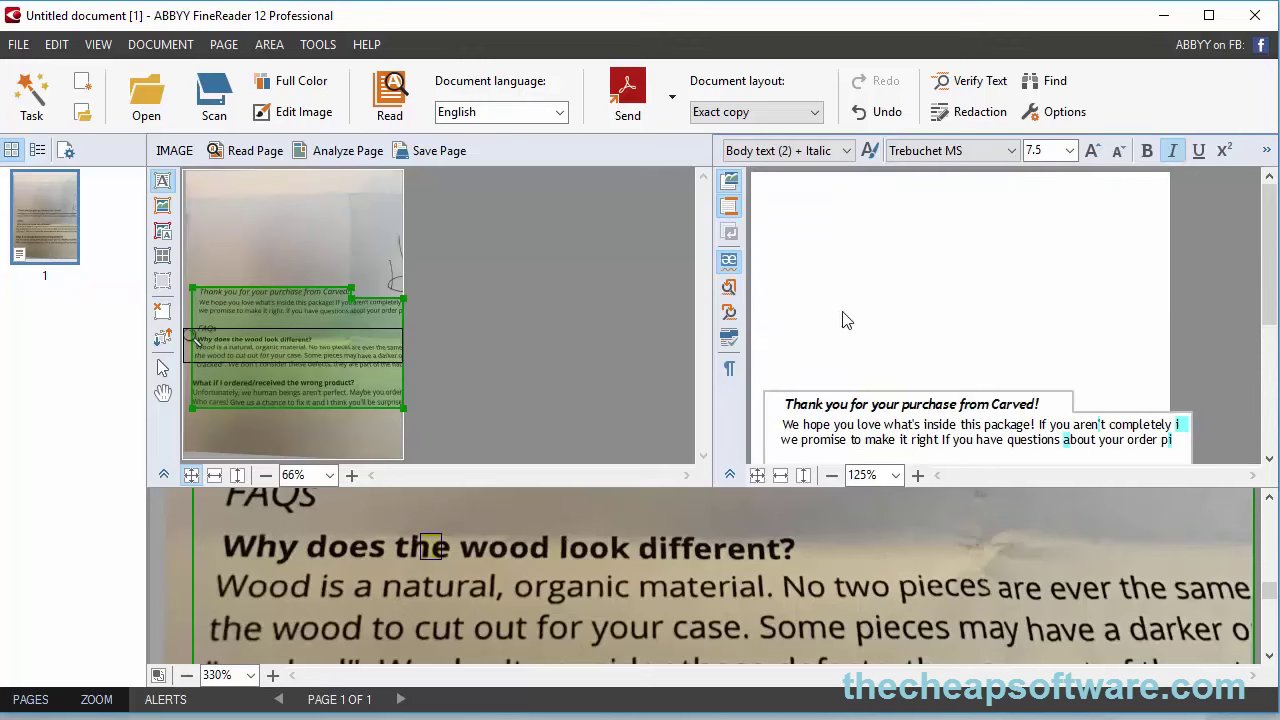
pyautogui.scroll(-3, 855, 332)
pyautogui.scroll(5, 816, 593)
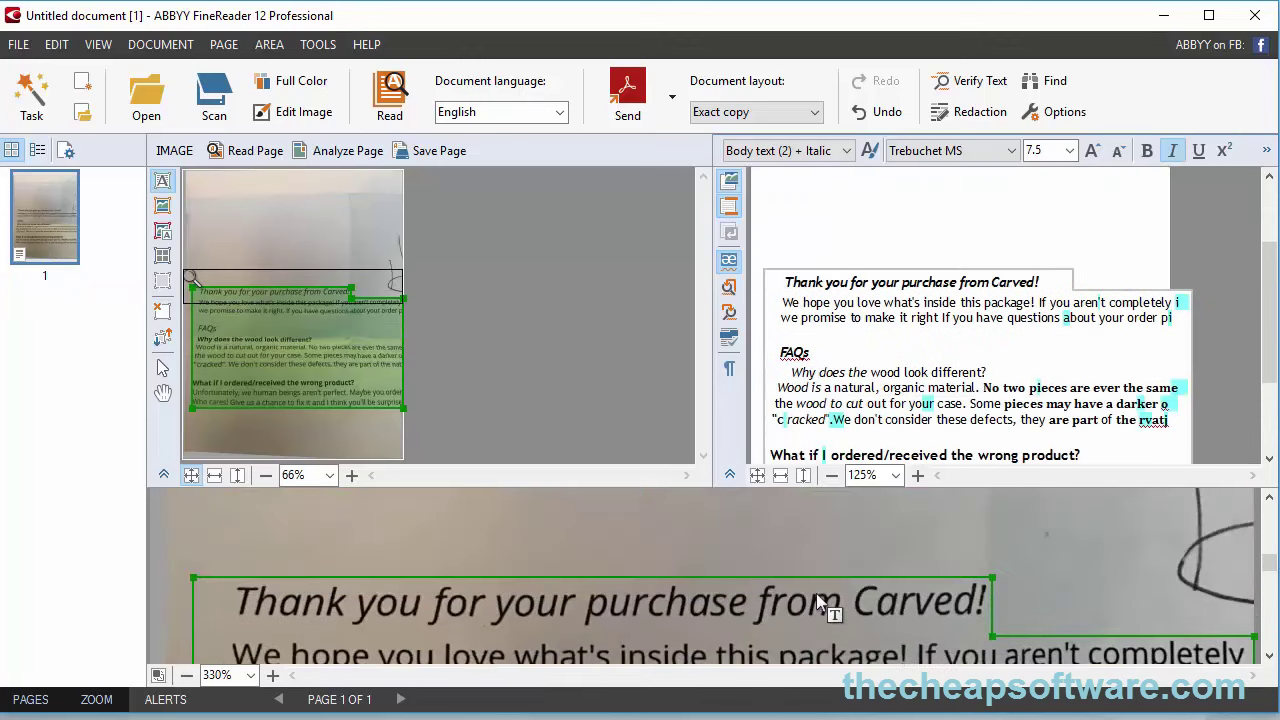
pyautogui.scroll(-1, 816, 593)
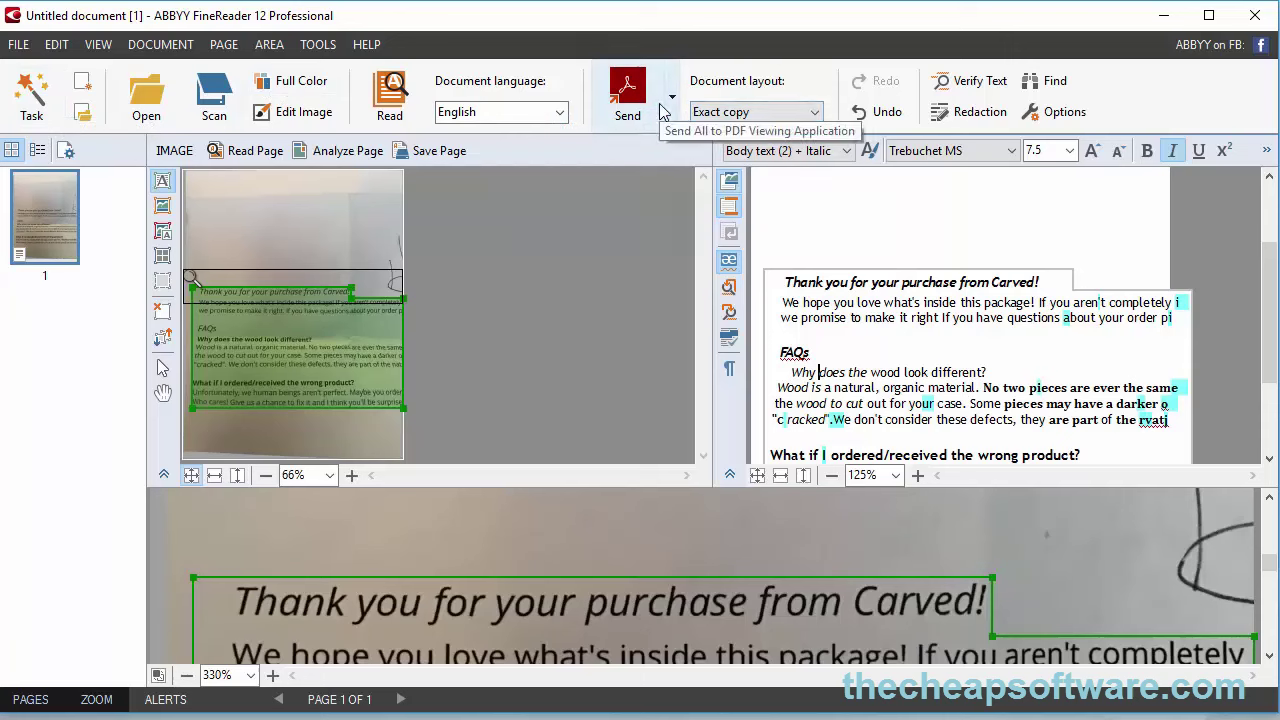
# - Set the document layout to Exact copy and scroll through the recognized text
pyautogui.click(779, 113)
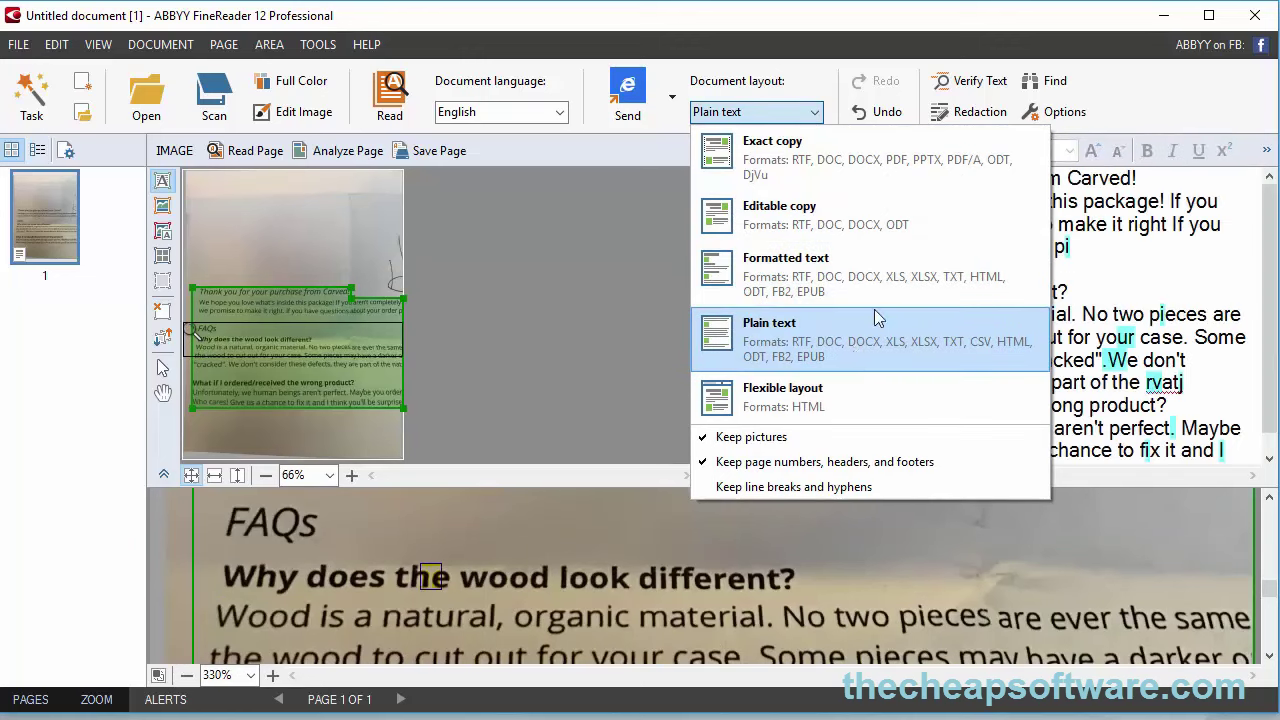
pyautogui.click(869, 30)
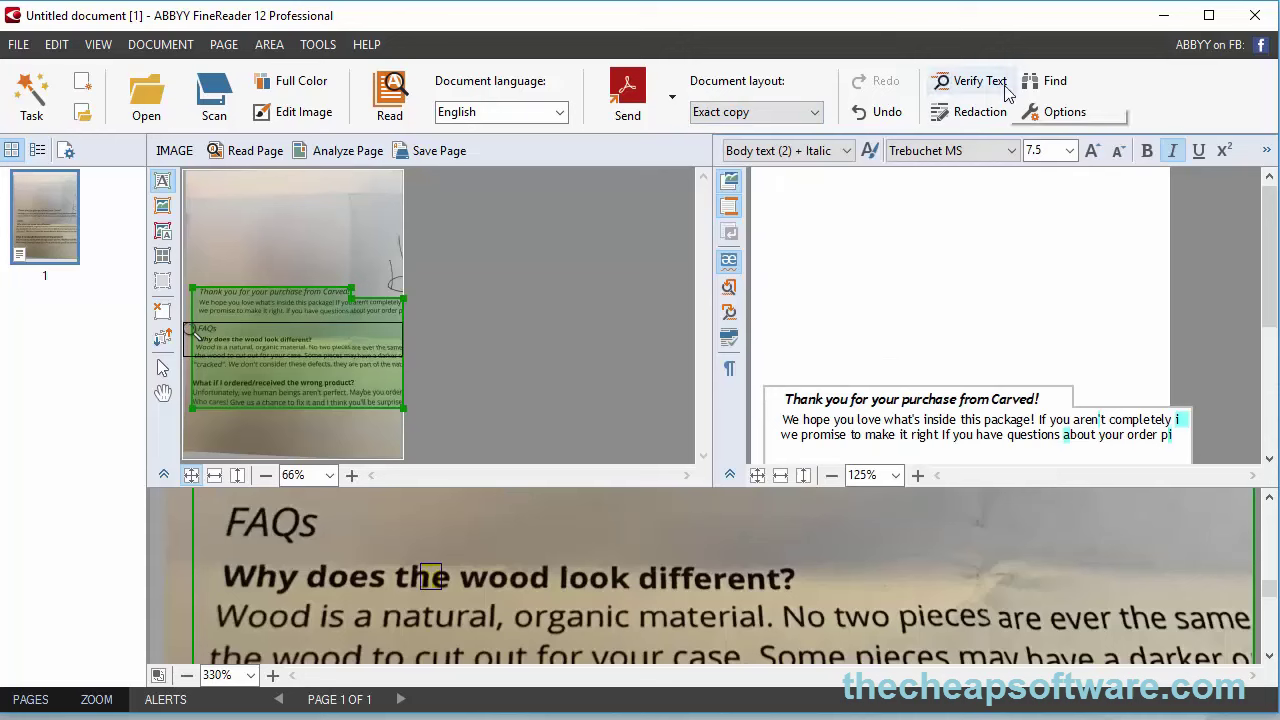
pyautogui.scroll(-3, 1057, 354)
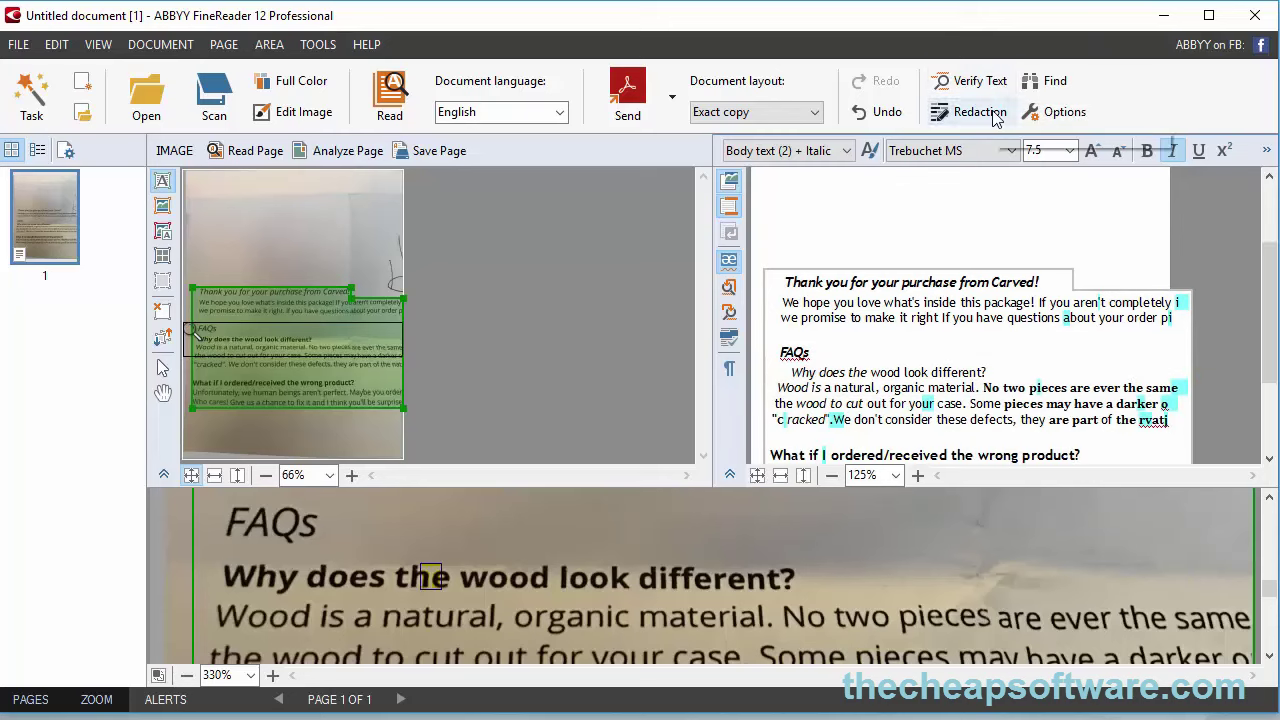
pyautogui.scroll(-2, 1005, 352)
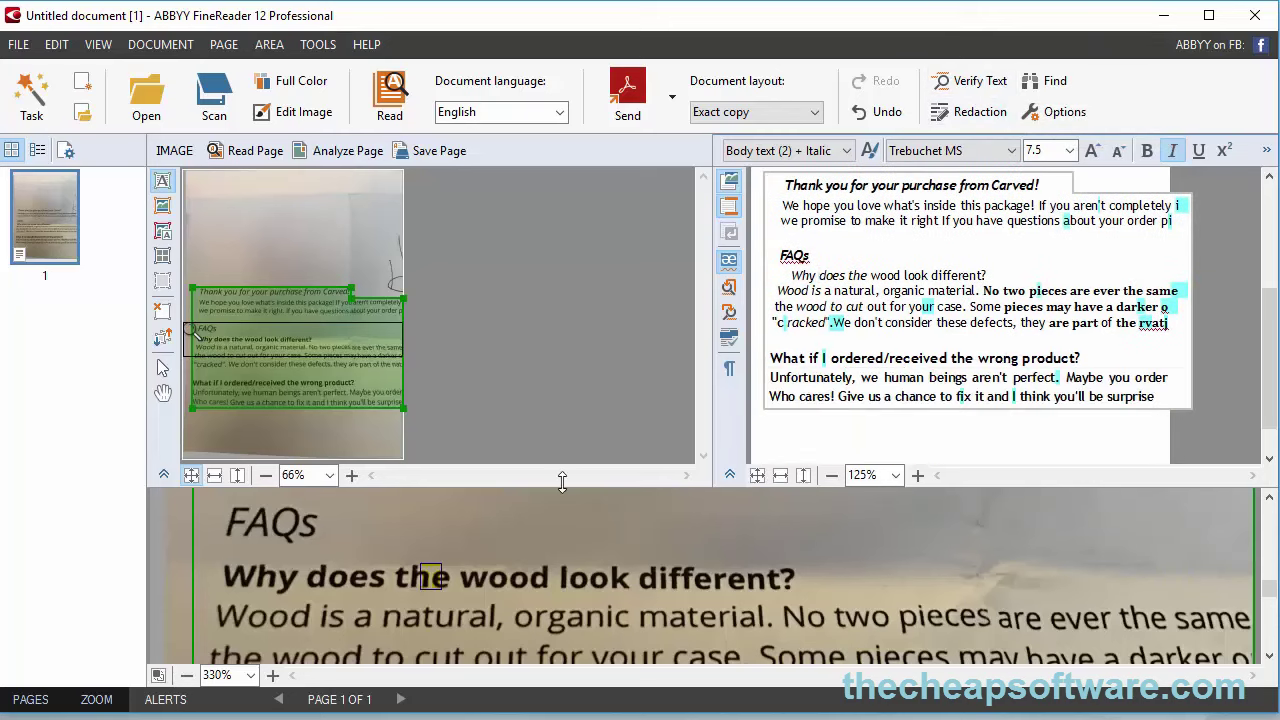
pyautogui.scroll(-3, 636, 571)
pyautogui.scroll(-5, 637, 572)
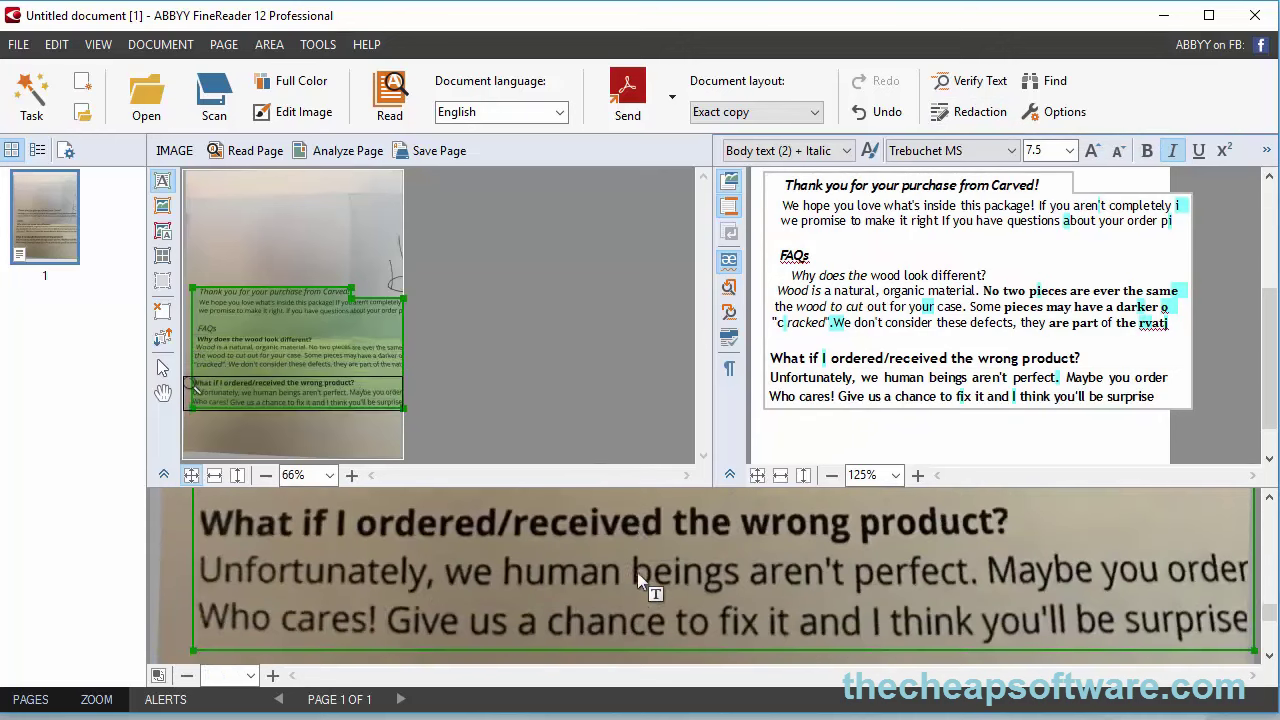
pyautogui.click(20, 45)
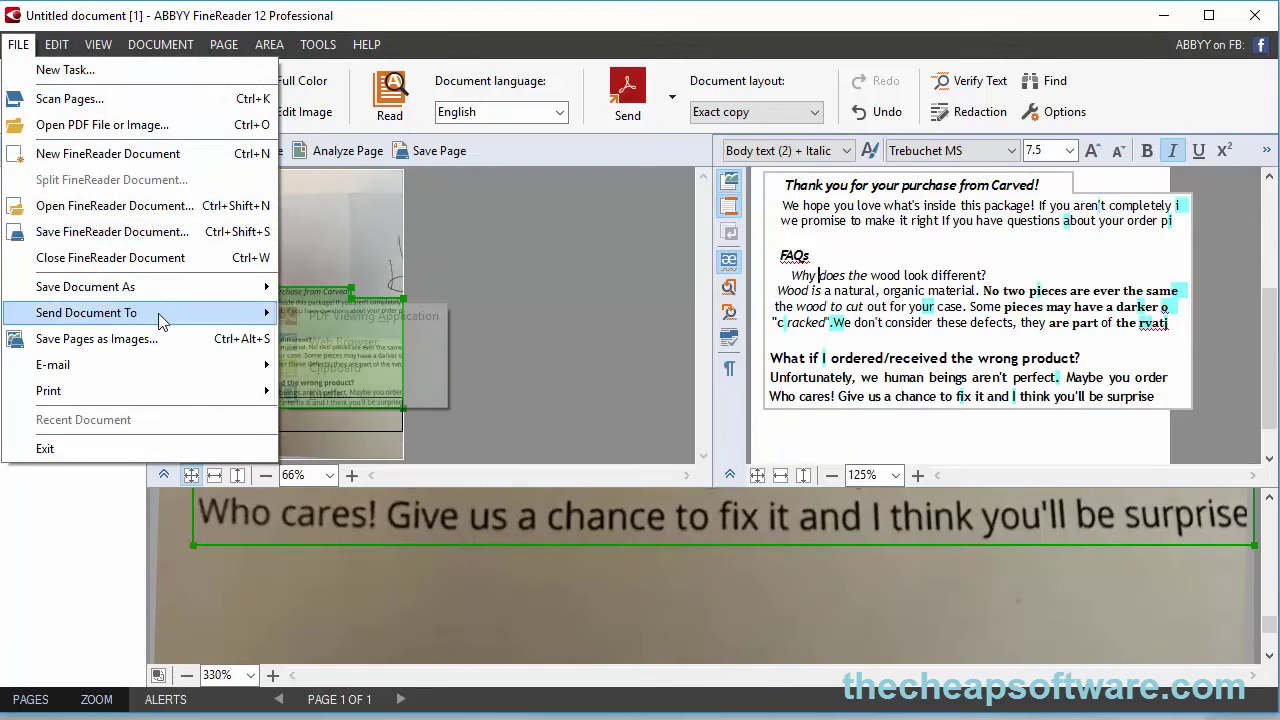
pyautogui.moveTo(157, 287)
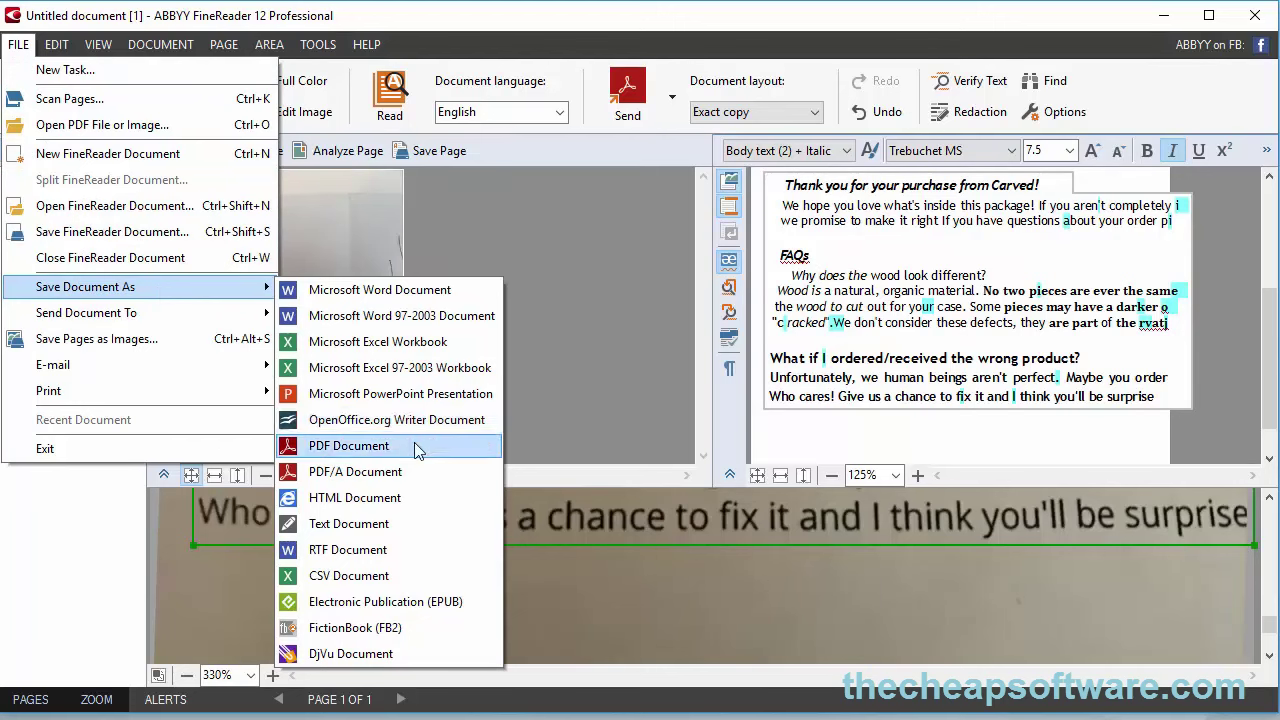
pyautogui.moveTo(243, 313)
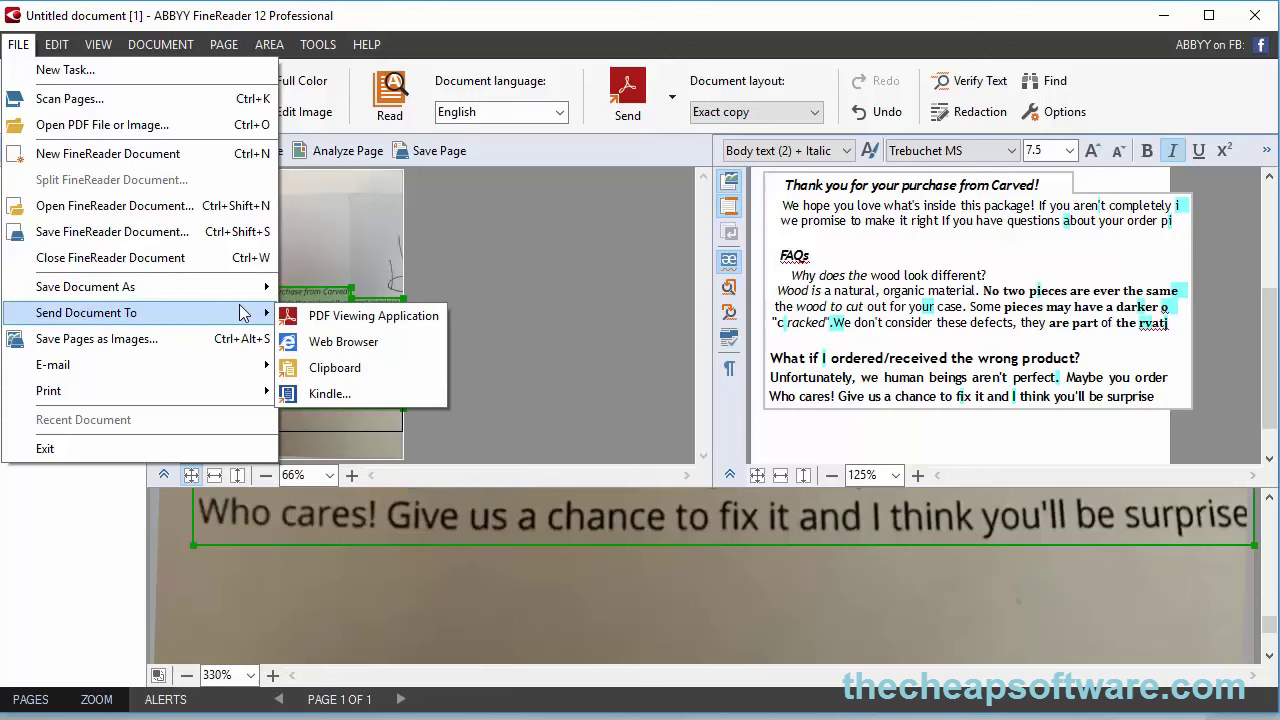
pyautogui.moveTo(104, 52)
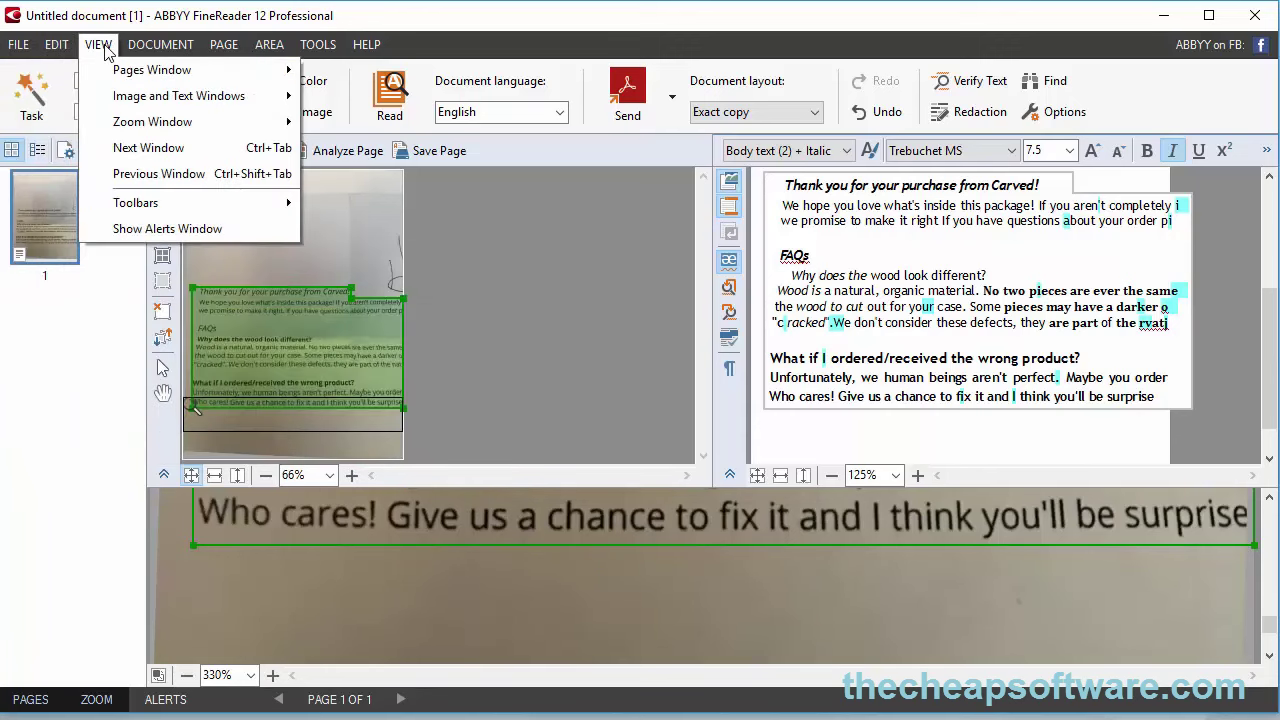
pyautogui.moveTo(155, 55)
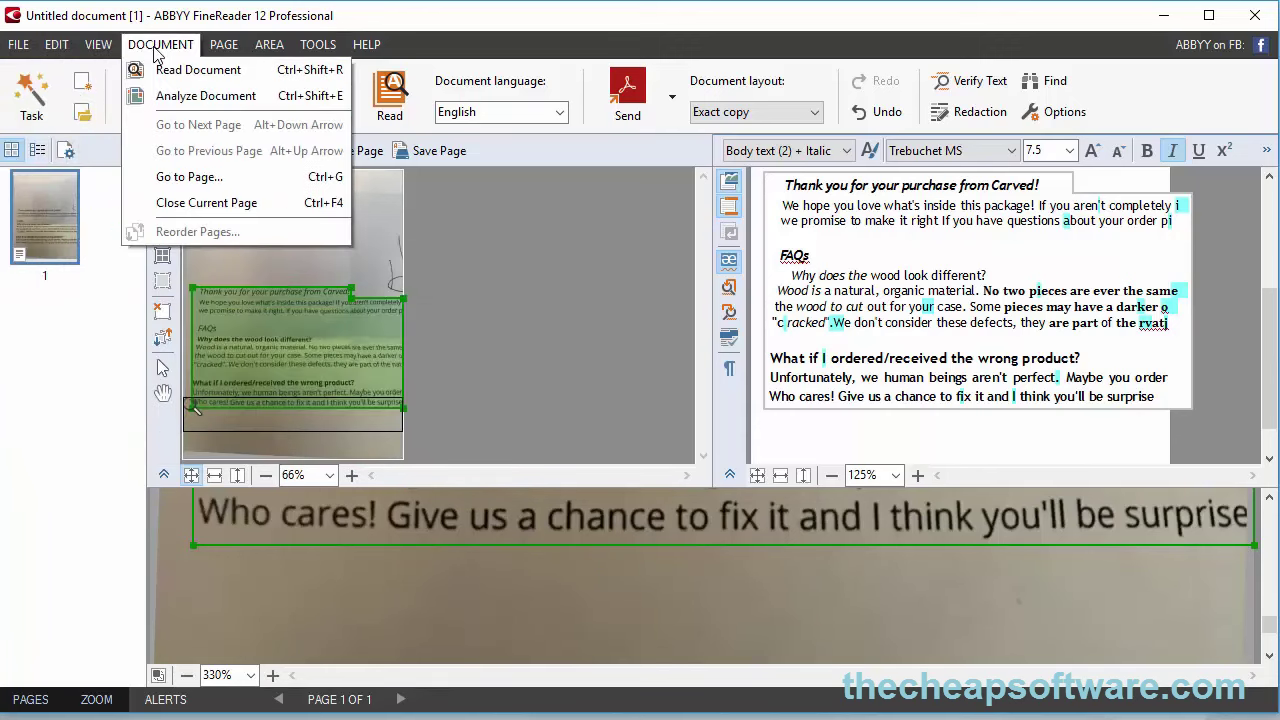
pyautogui.moveTo(216, 48)
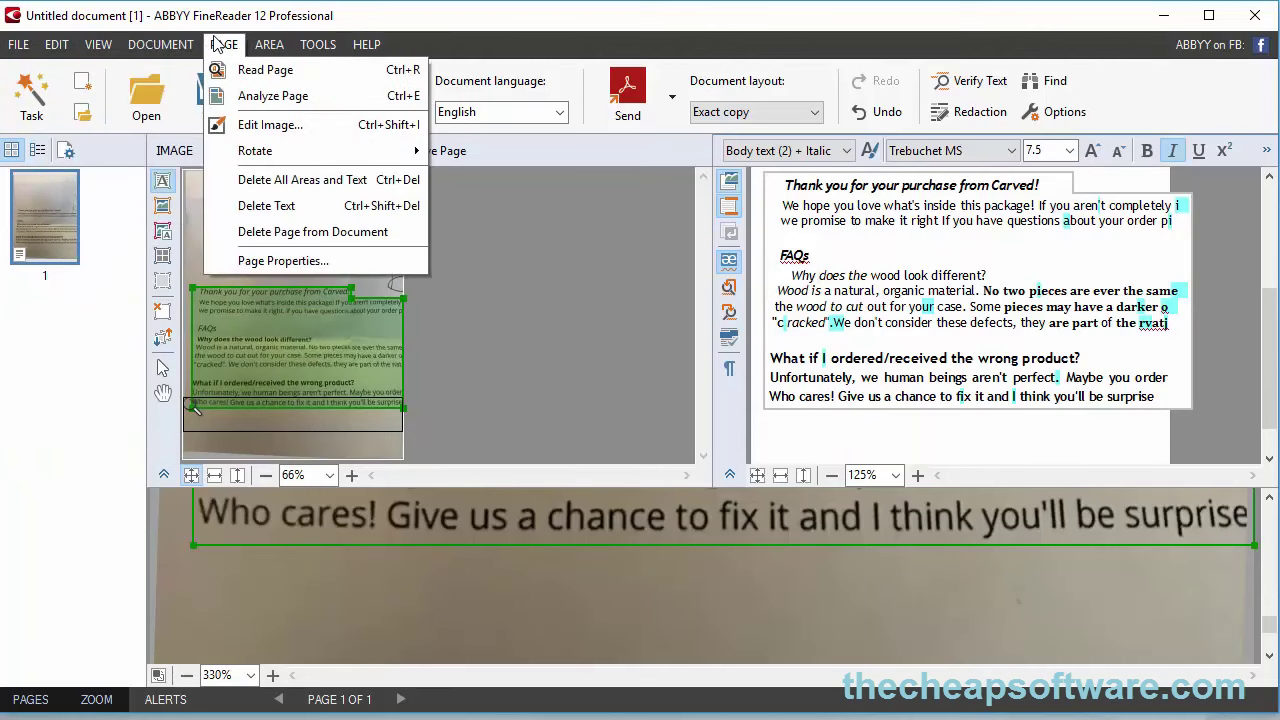
pyautogui.moveTo(269, 44)
pyautogui.click(552, 9)
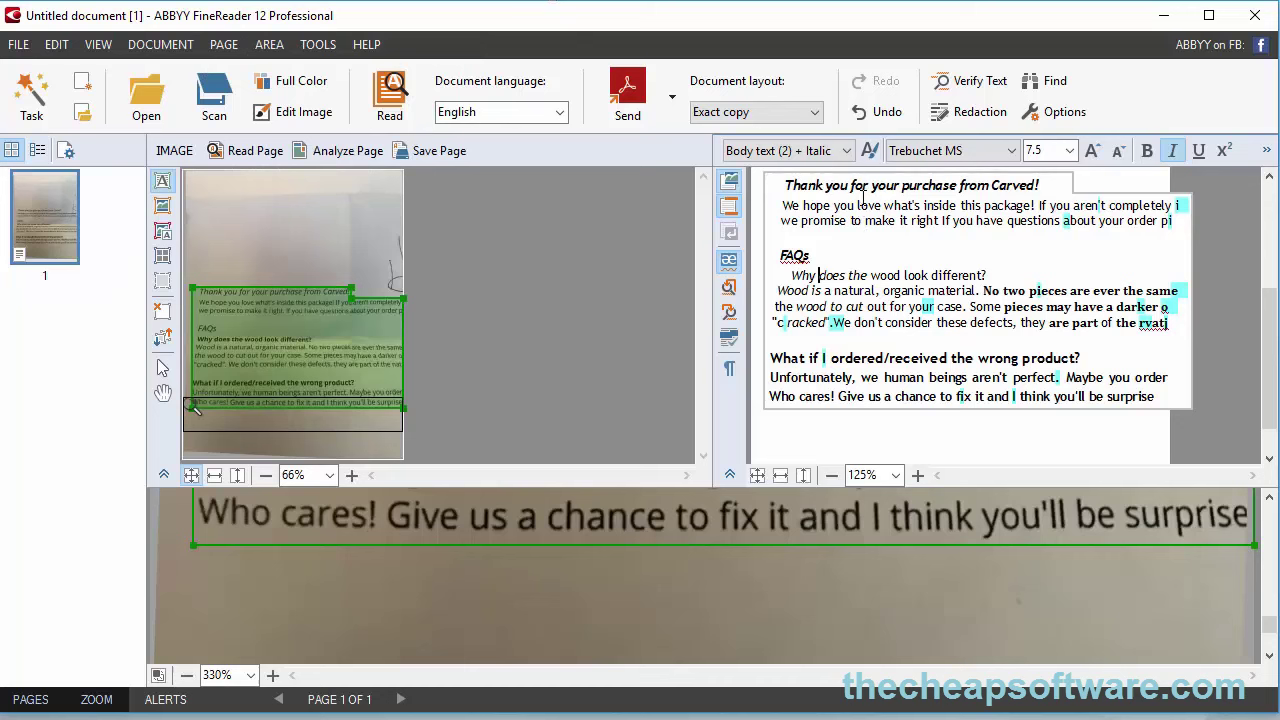
# - Scroll the text pane and jump to the next suspected recognition error
pyautogui.scroll(-1, 840, 246)
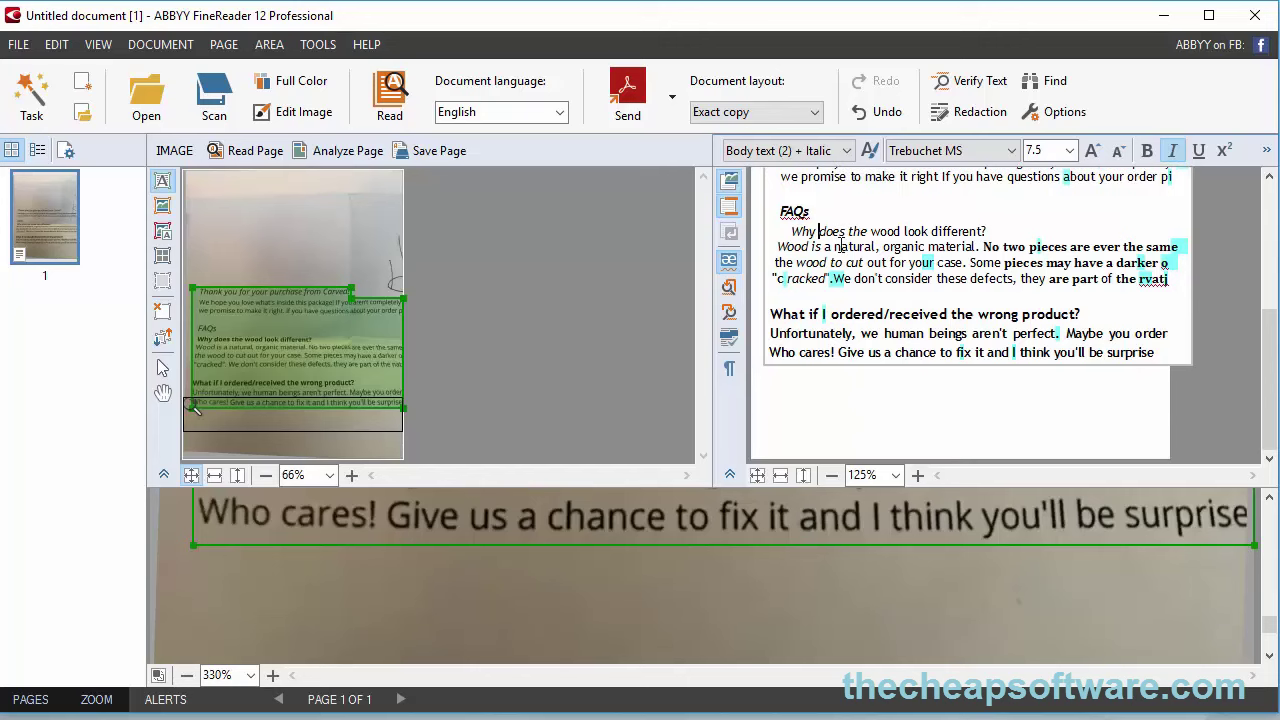
pyautogui.click(729, 316)
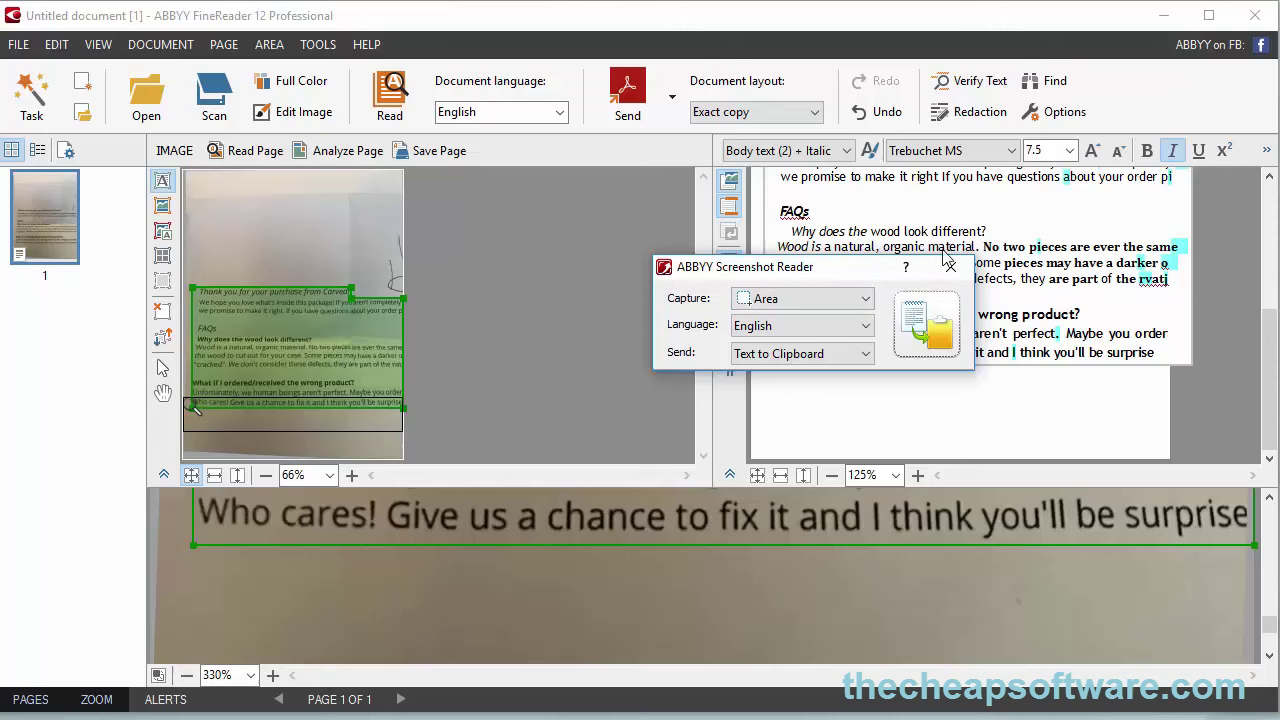
# - Keep Screenshot Reader on Area capture and English language, then close it
pyautogui.click(864, 300)
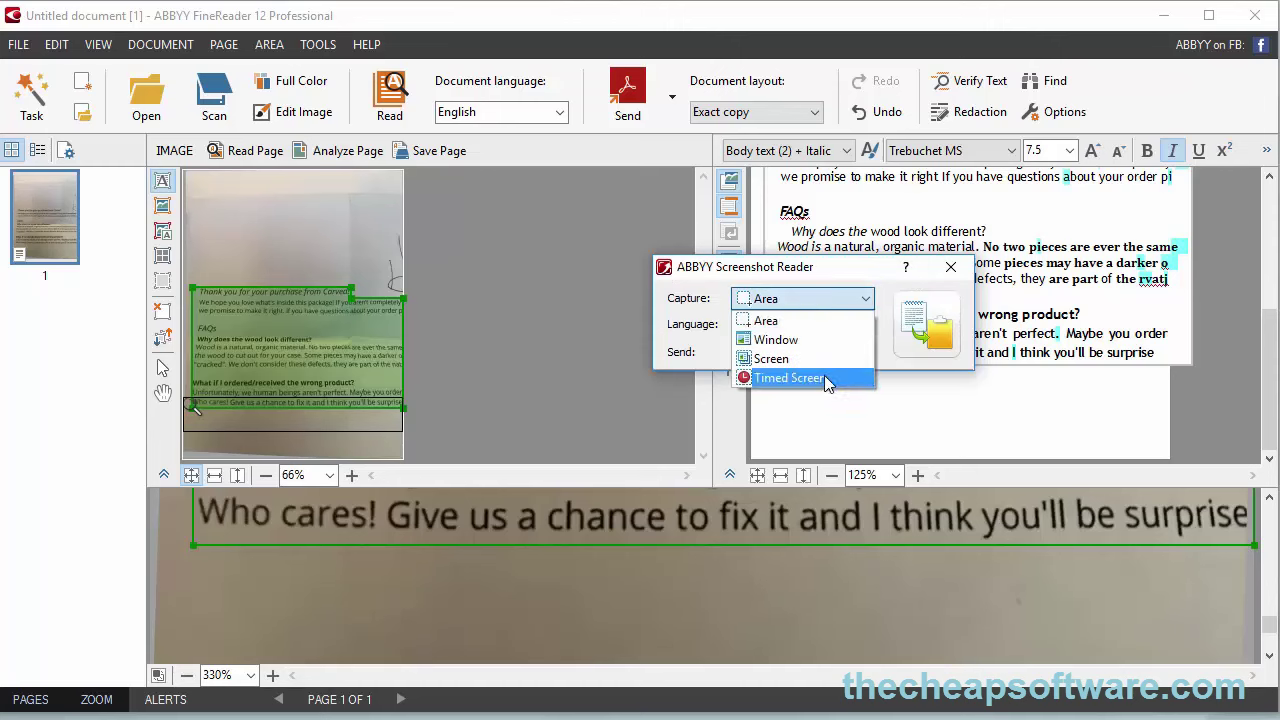
pyautogui.click(836, 302)
pyautogui.click(826, 326)
pyautogui.click(826, 328)
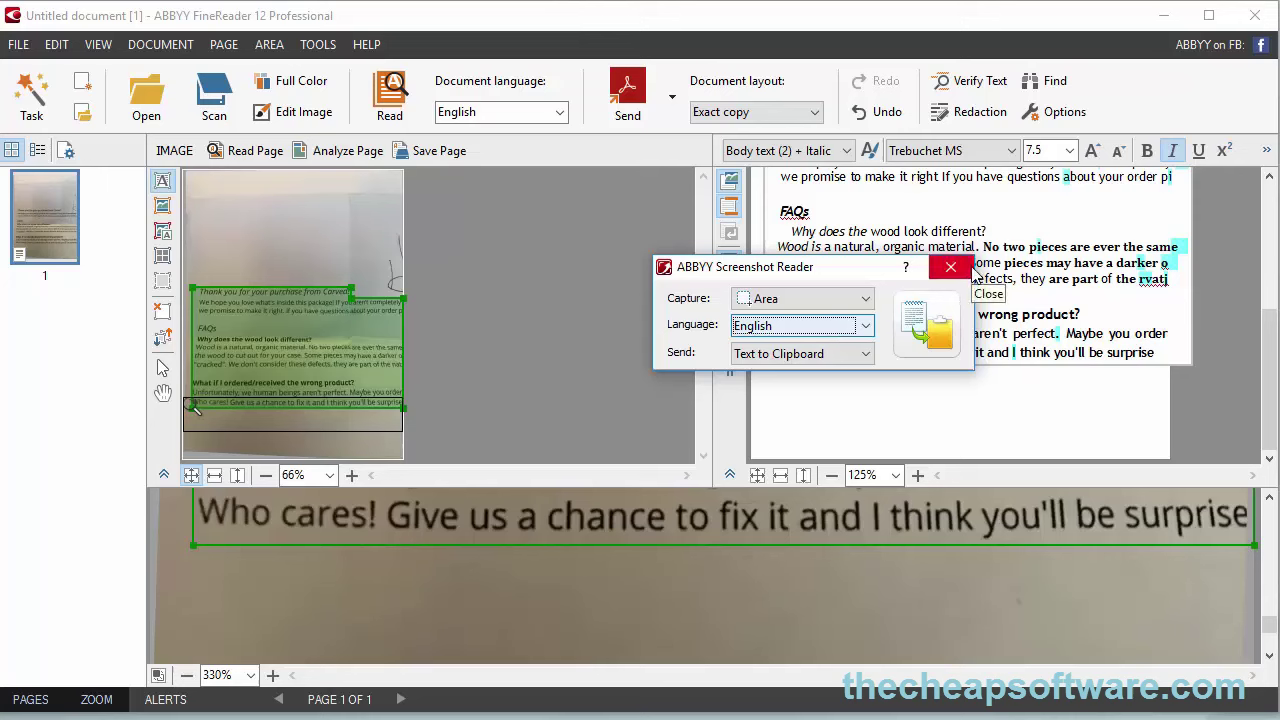
pyautogui.click(950, 268)
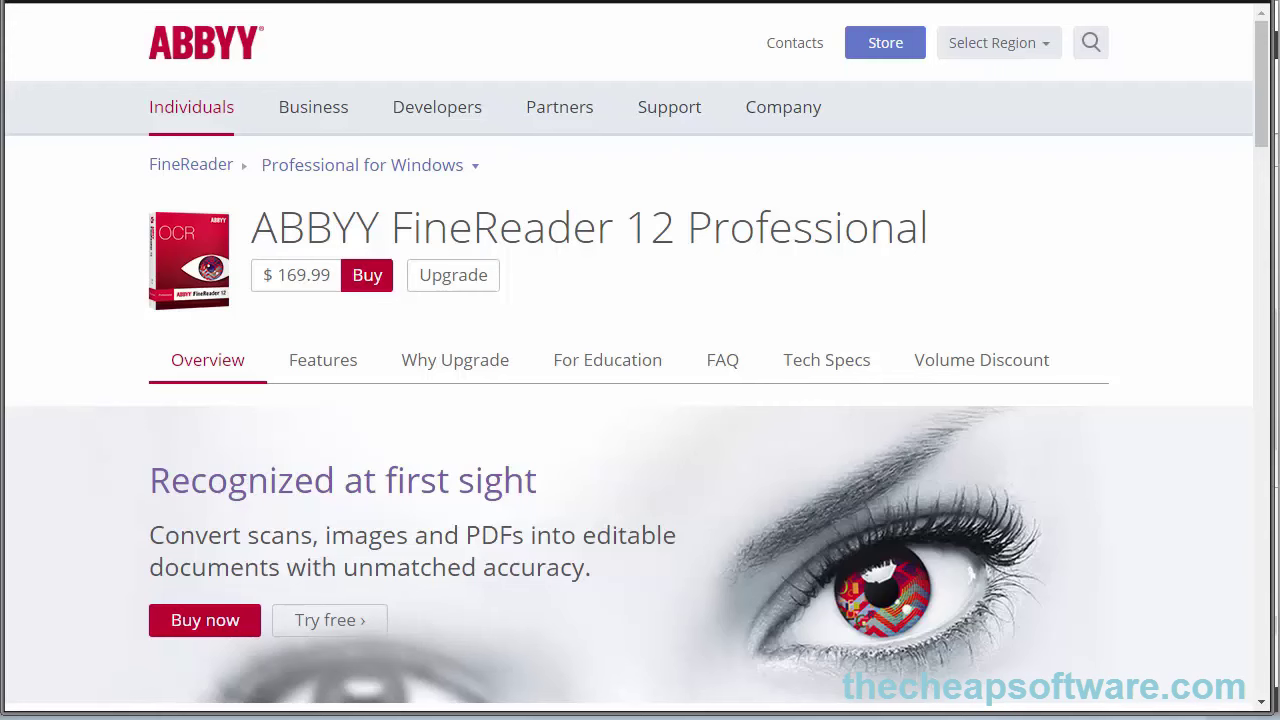
# - Scroll the FineReader 12 Professional product page down and back up, reviewing its $169.99 listing
pyautogui.scroll(-5, 879, 394)
pyautogui.scroll(4, 879, 394)
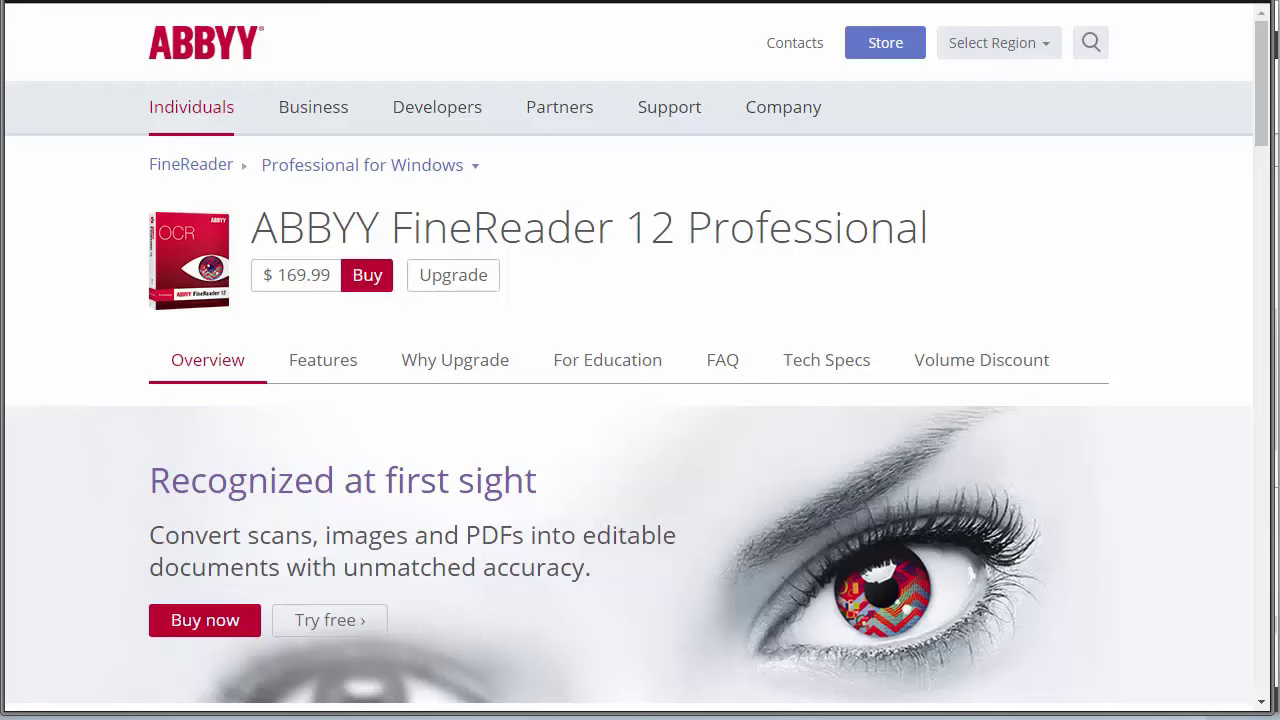
pyautogui.scroll(-1, 872, 330)
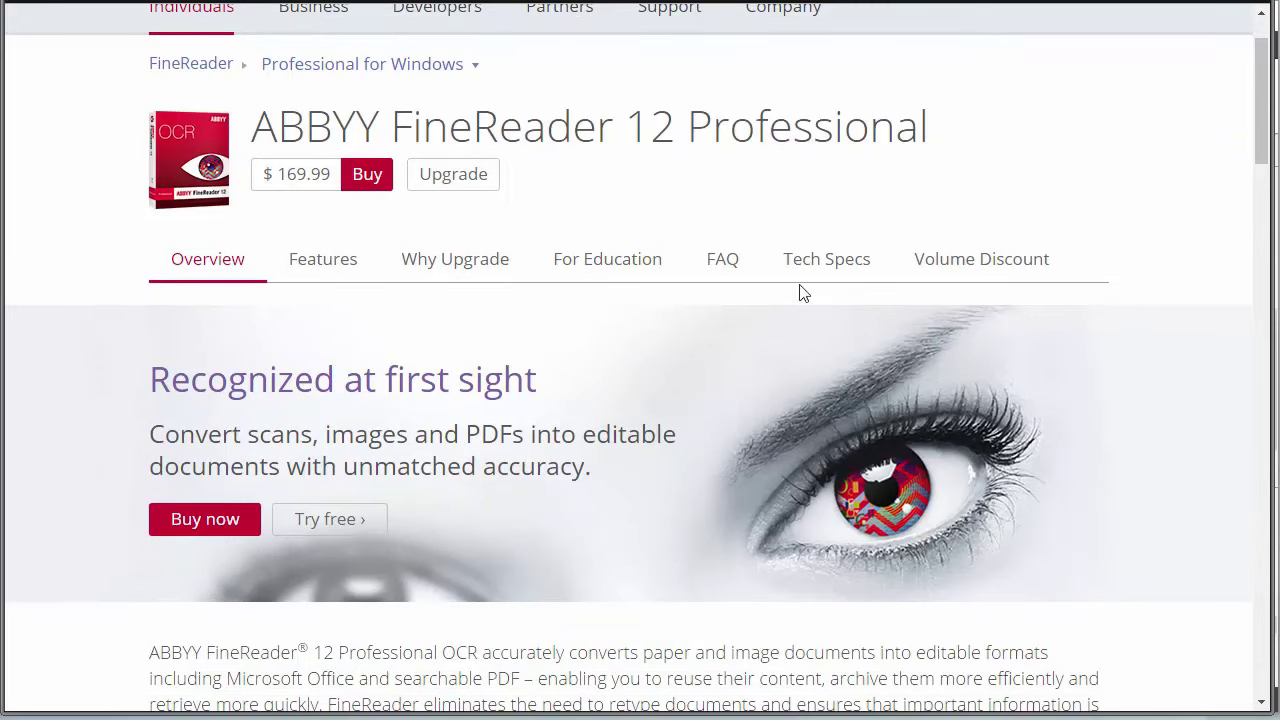
pyautogui.scroll(1, 655, 315)
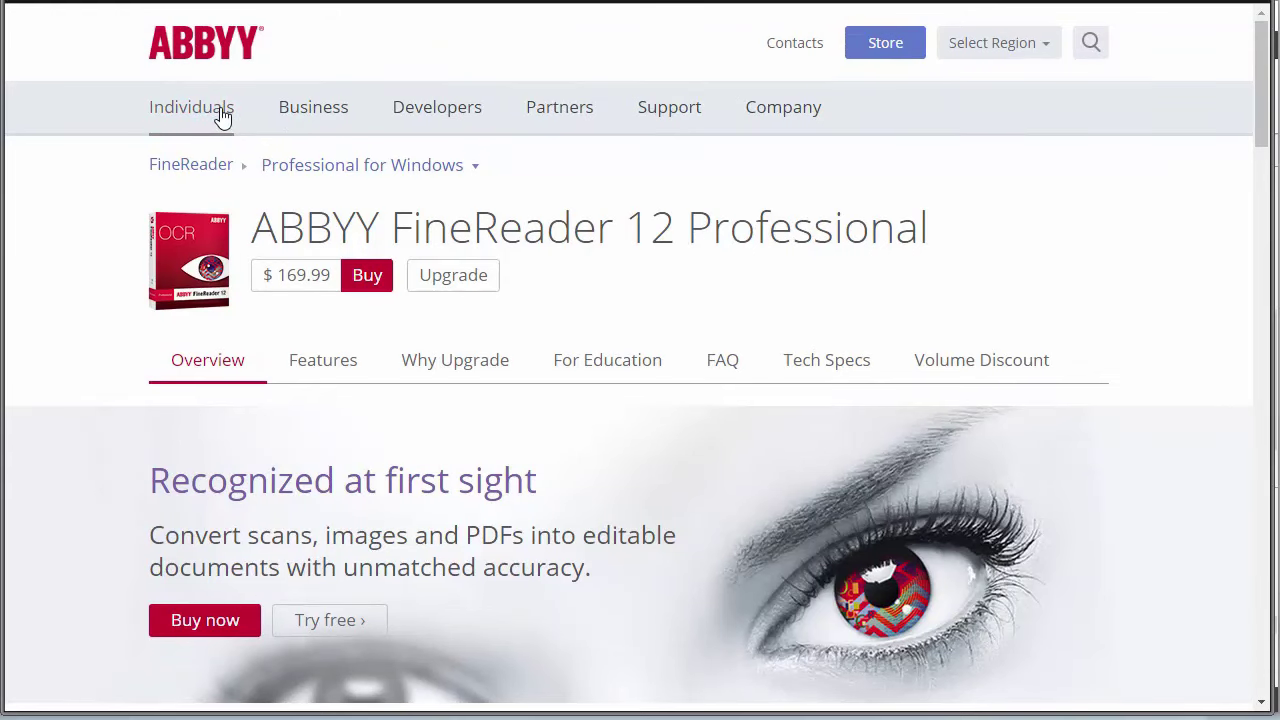
# - Go to the ABBYY PDF Transformer page and remove the FineReader bundle, leaving a $79.99 cart
pyautogui.click(216, 127)
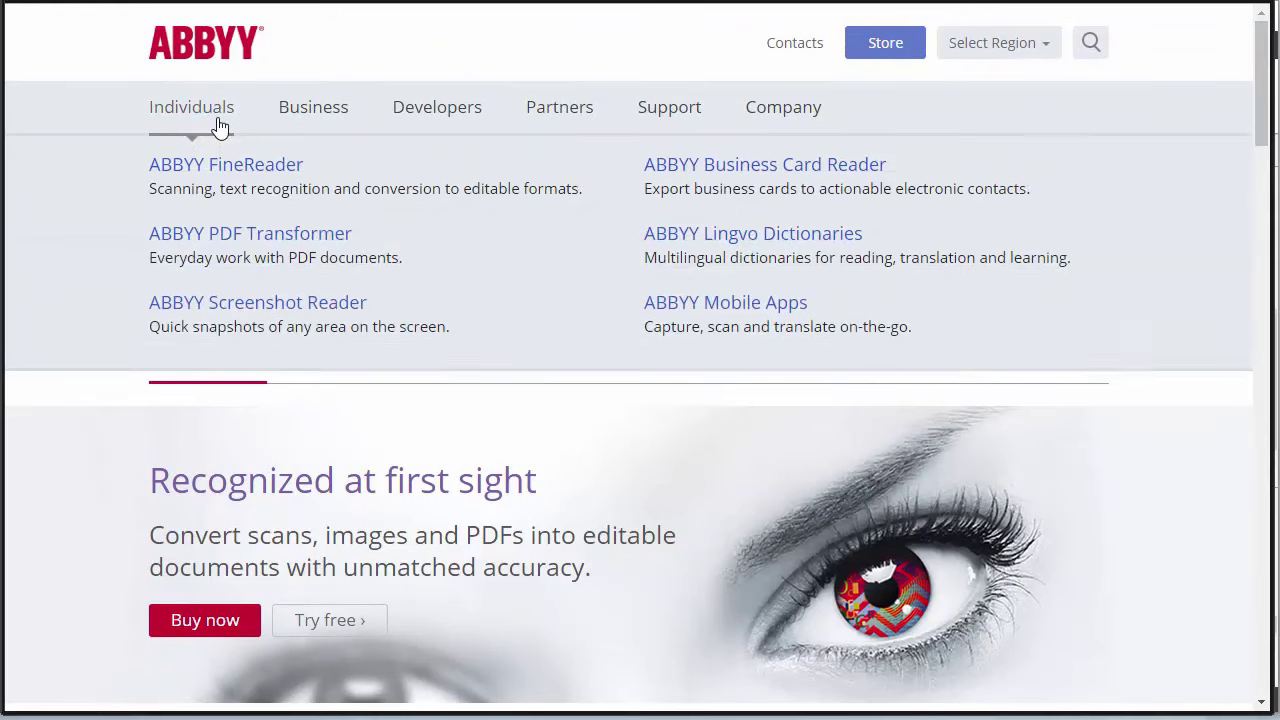
pyautogui.click(289, 241)
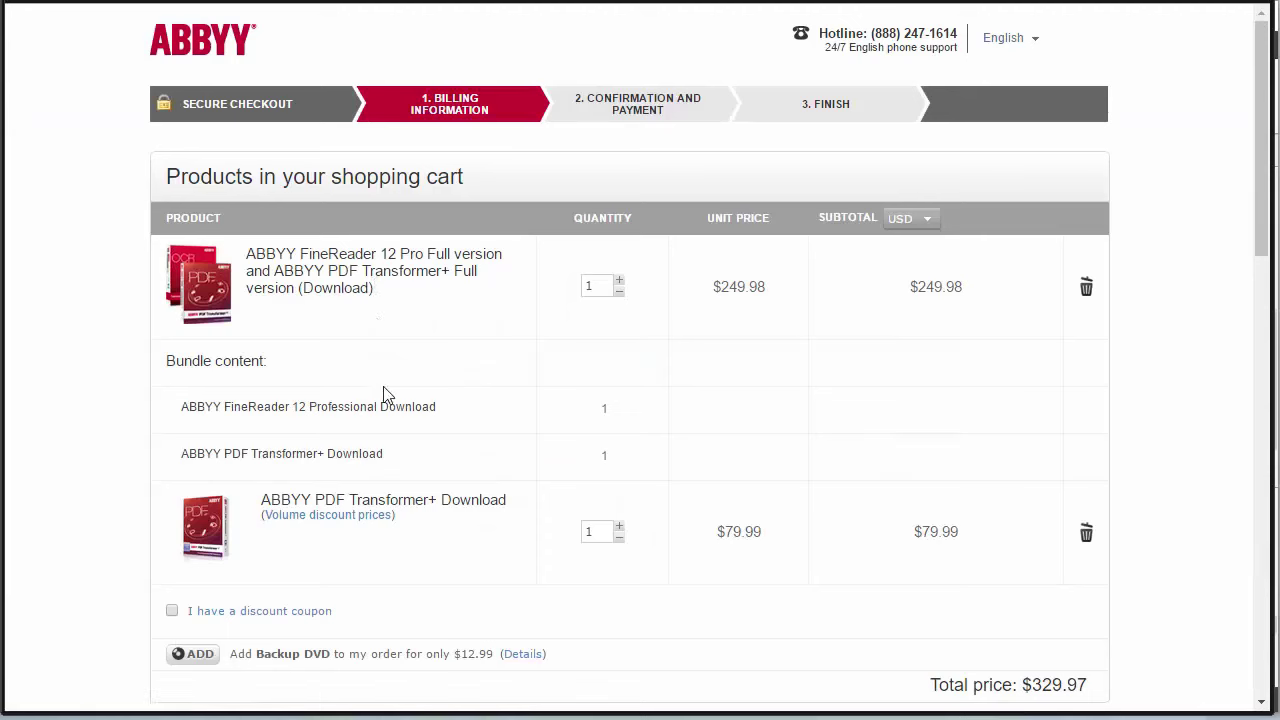
pyautogui.click(1086, 290)
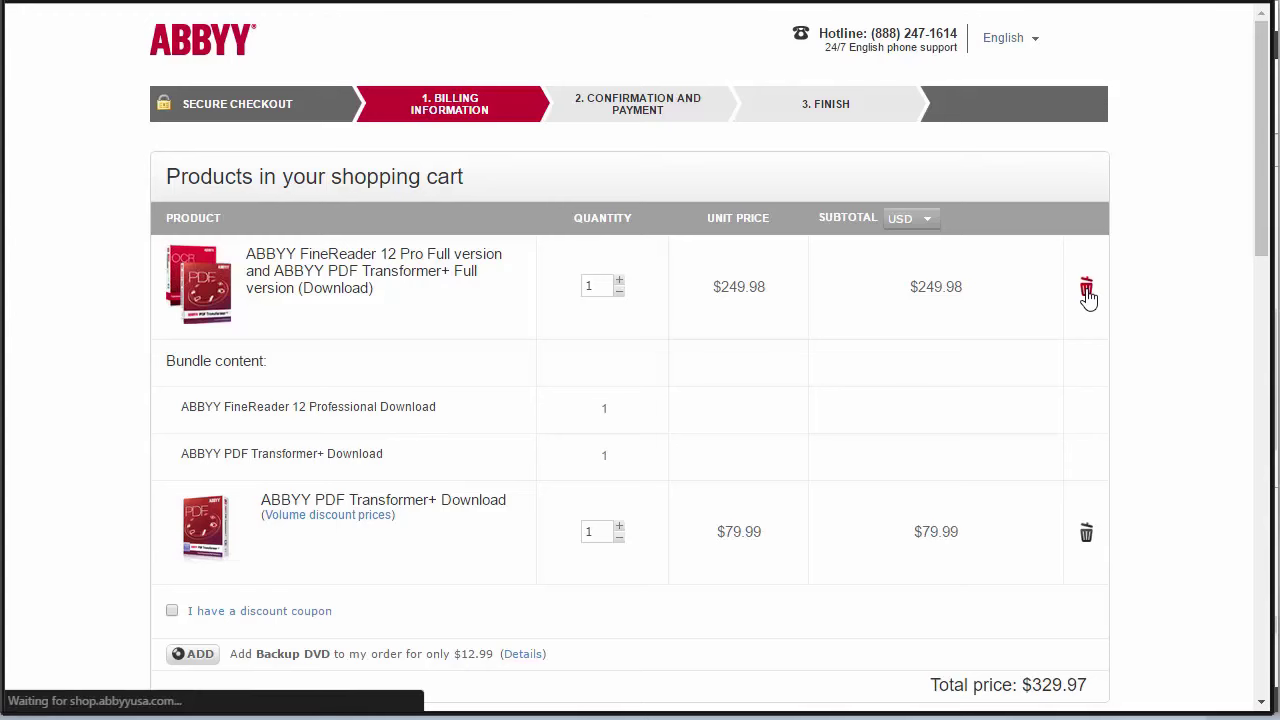
pyautogui.scroll(-1, 745, 480)
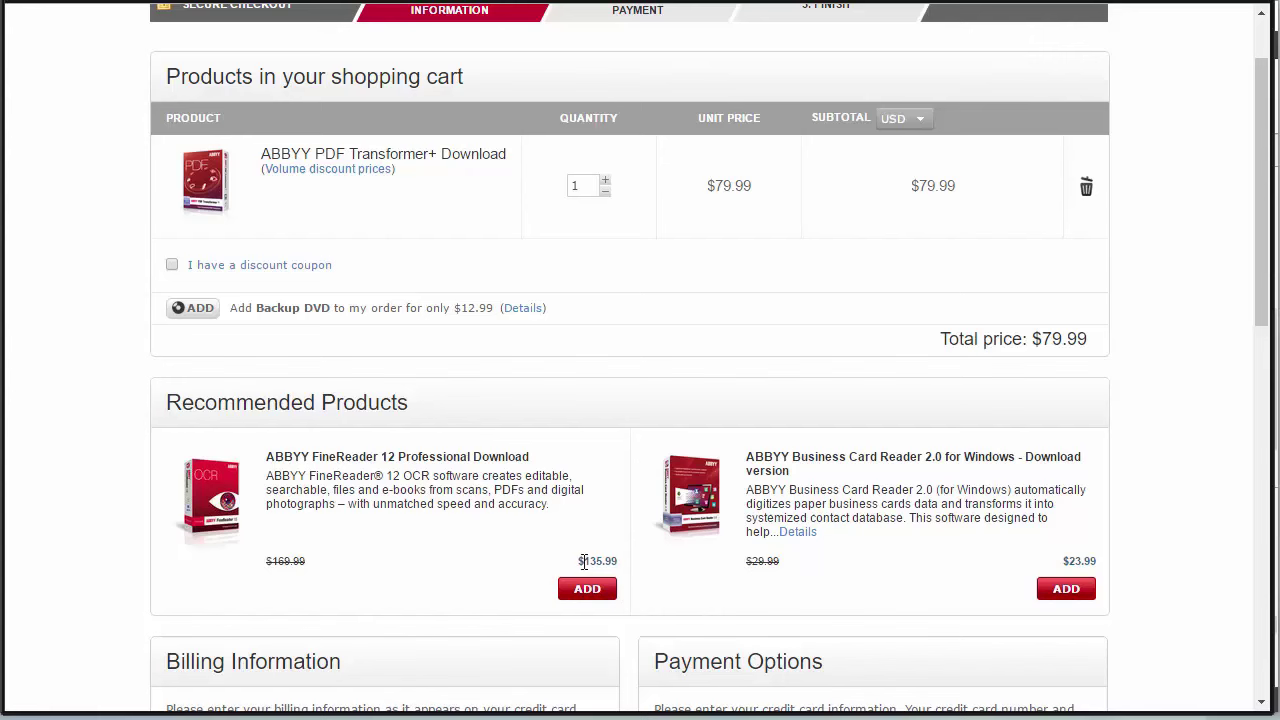
# - Add FineReader 12 Professional Download from Recommended Products at 20% off ($135.99), making the total $215.98
pyautogui.click(586, 590)
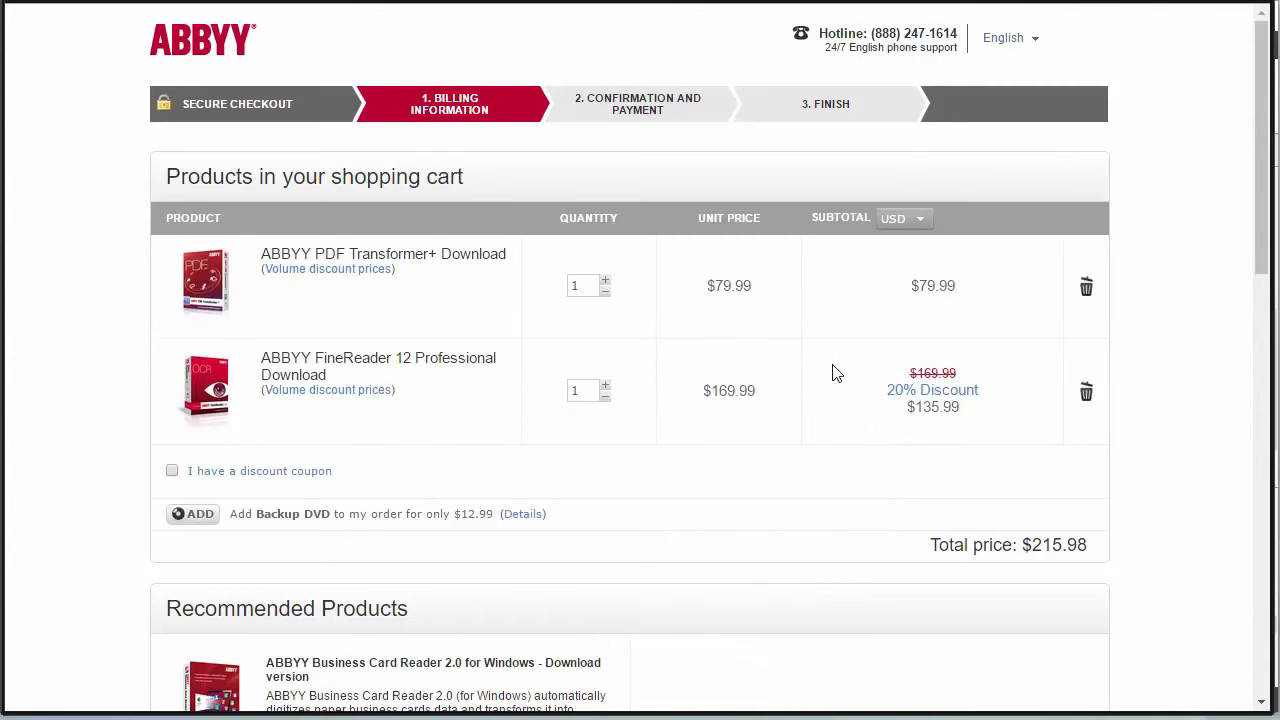
pyautogui.scroll(-1, 700, 400)
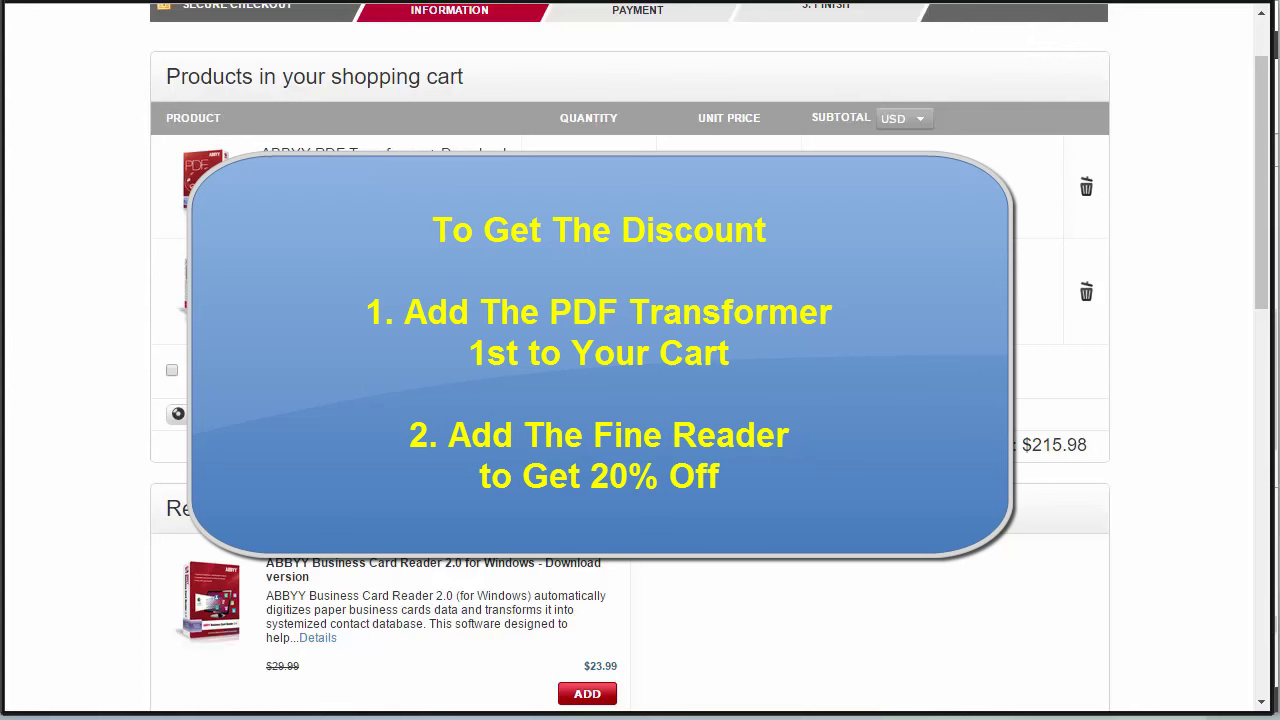
# - Remove PDF Transformer+ from the cart, then re-add its Download version so it takes the discount
pyautogui.click(1086, 190)
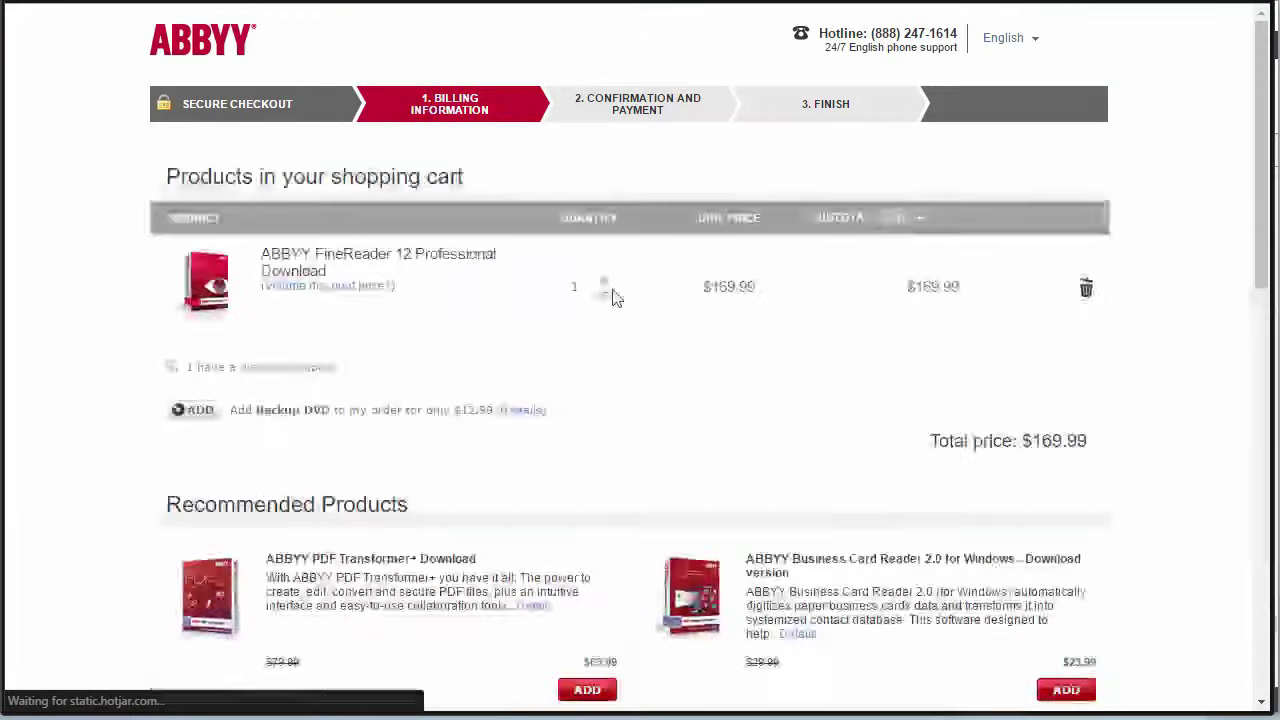
pyautogui.click(610, 694)
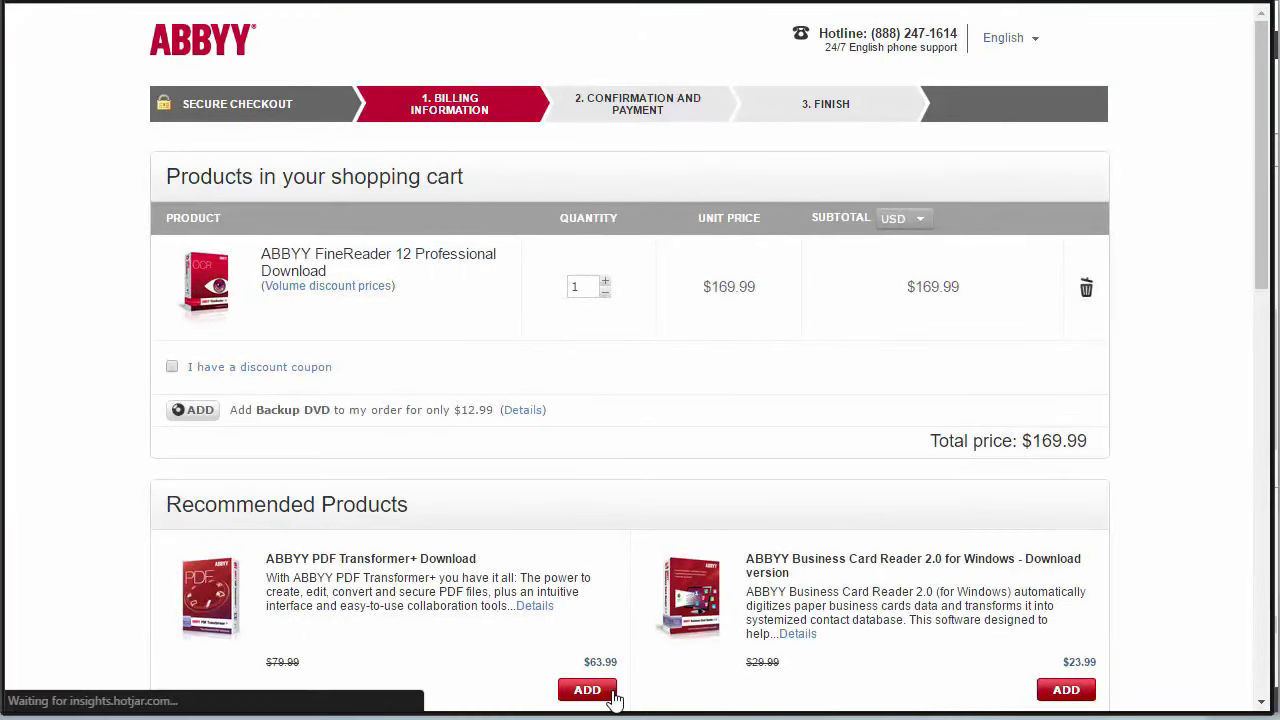